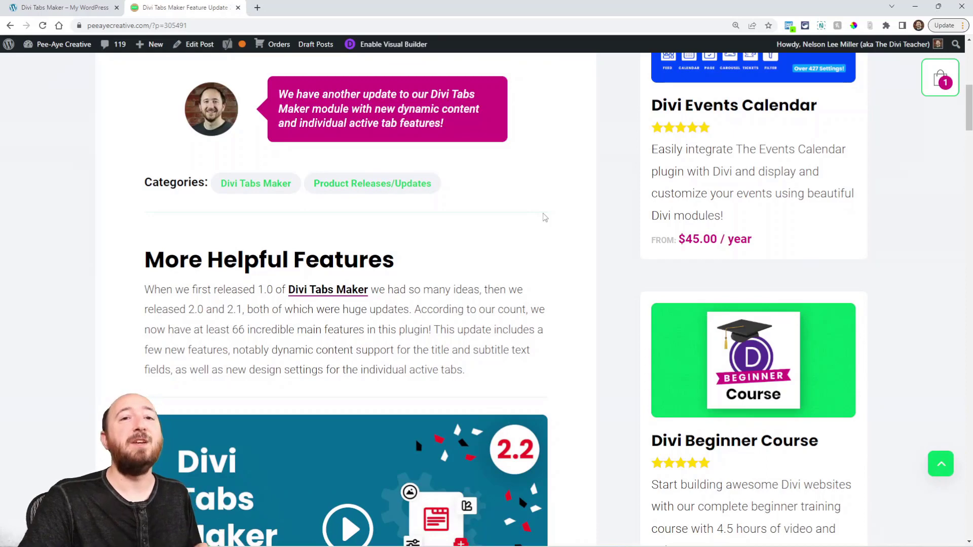
Read the Divi Tabs Maker update post down to the section on dynamic content for title and subtitle text.
scroll(545, 217, "down", 4)
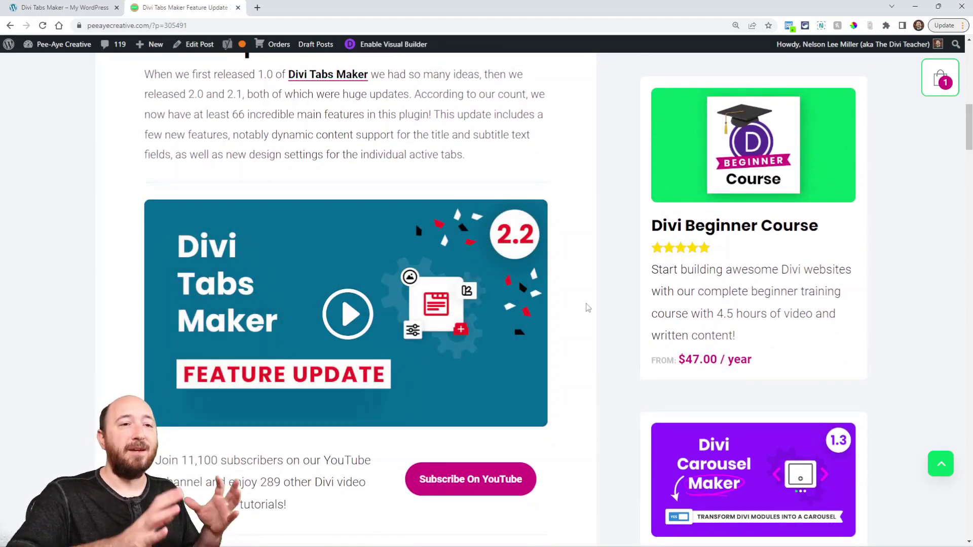
scroll(589, 335, "down", 6)
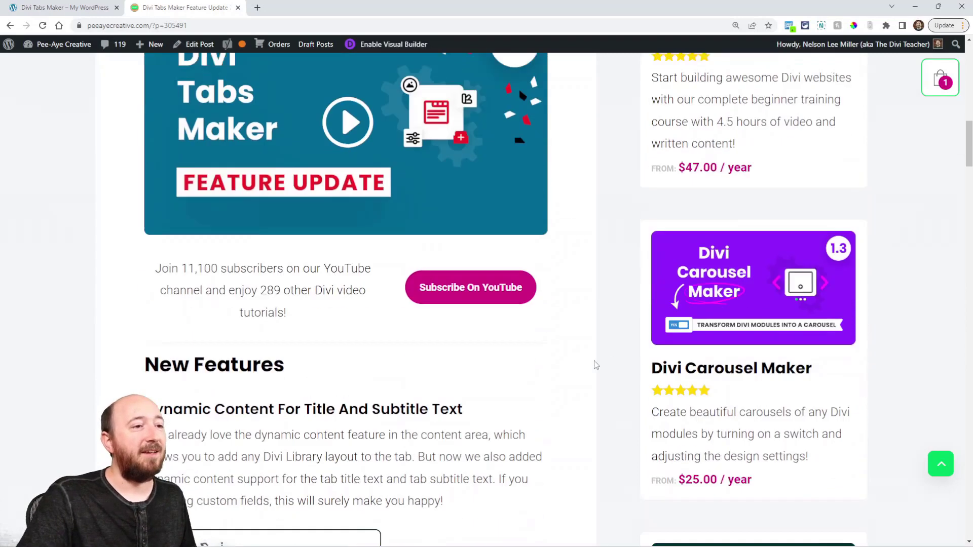
scroll(545, 372, "down", 2)
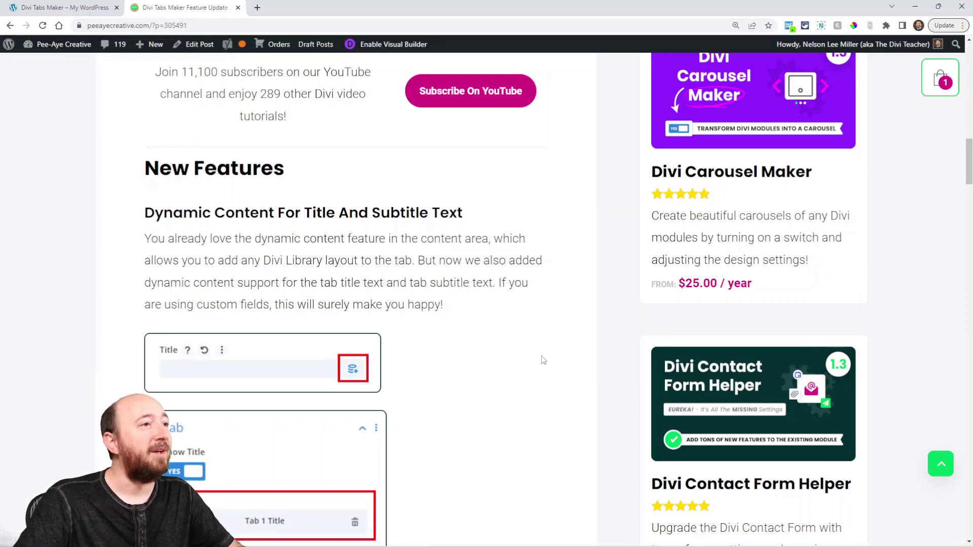
scroll(490, 344, "down", 3)
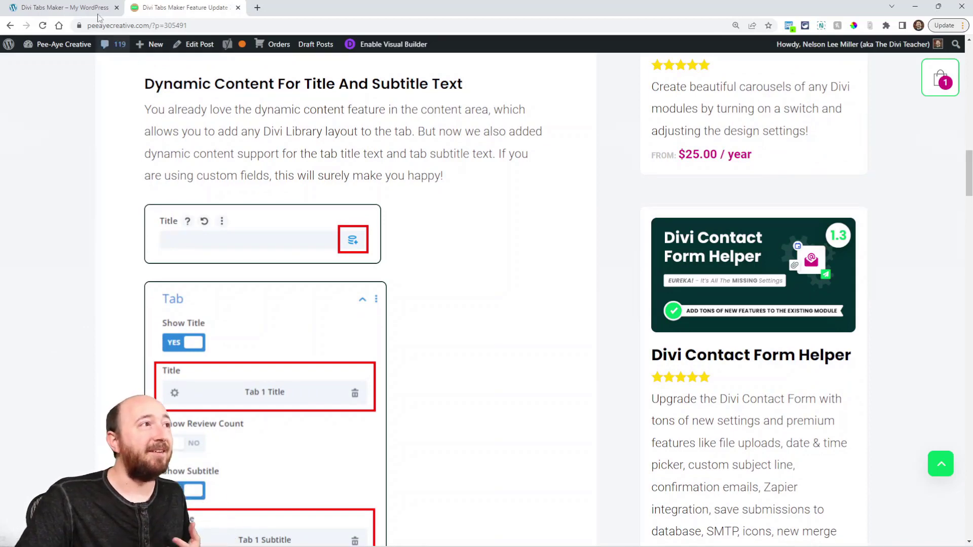
Add a Divi Tabs Maker module with one new tab to the Divi Tabs Maker test page in the Visual Builder.
left_click(81, 6)
left_click(308, 49)
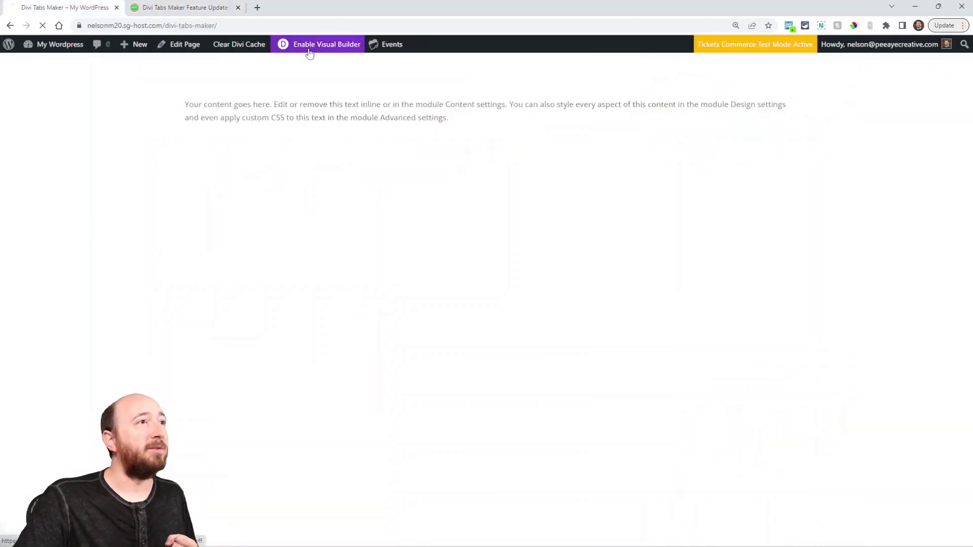
left_click_drag(765, 115, 619, 93)
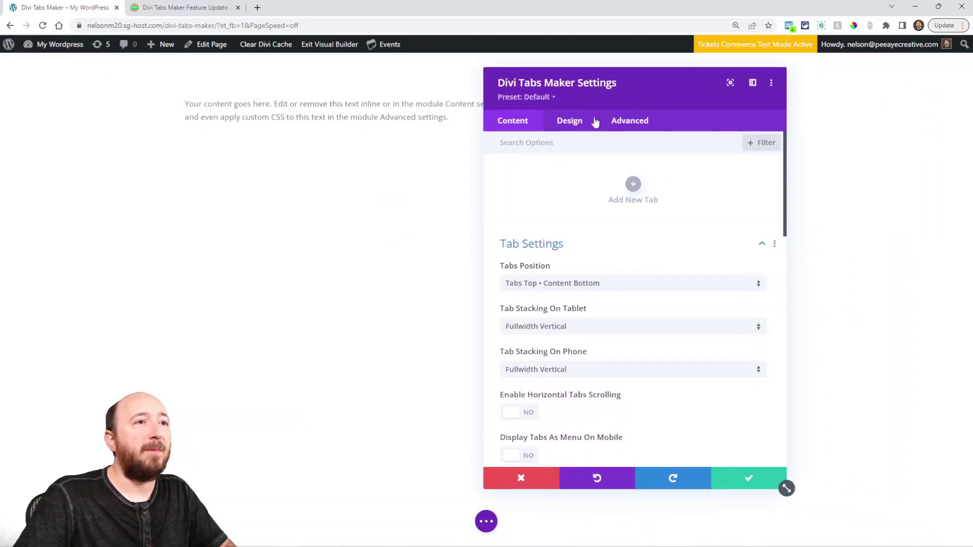
left_click(632, 184)
Review the dynamic content sources offered for the new tab's content, including the Divi Library layouts.
scroll(602, 365, "down", 2)
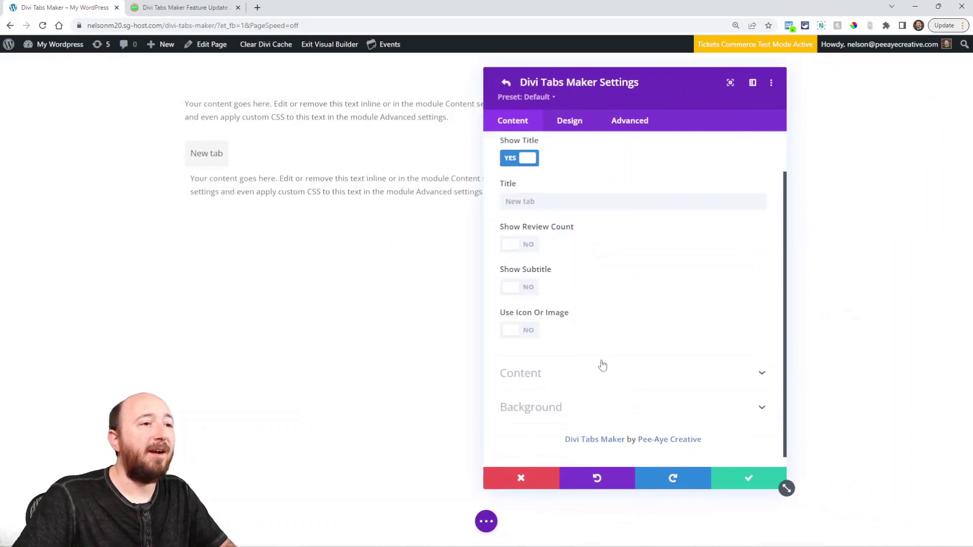
left_click(512, 373)
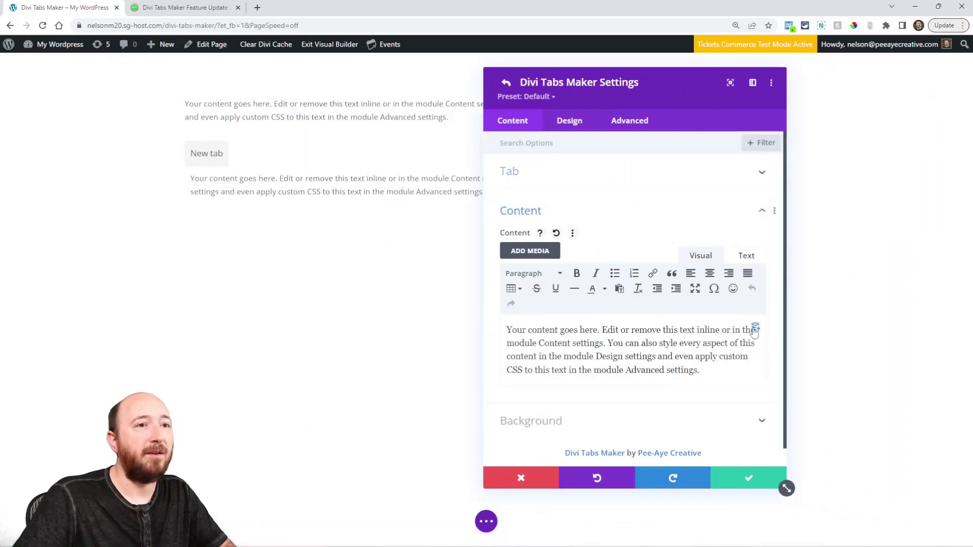
left_click(755, 328)
scroll(647, 333, "down", 5)
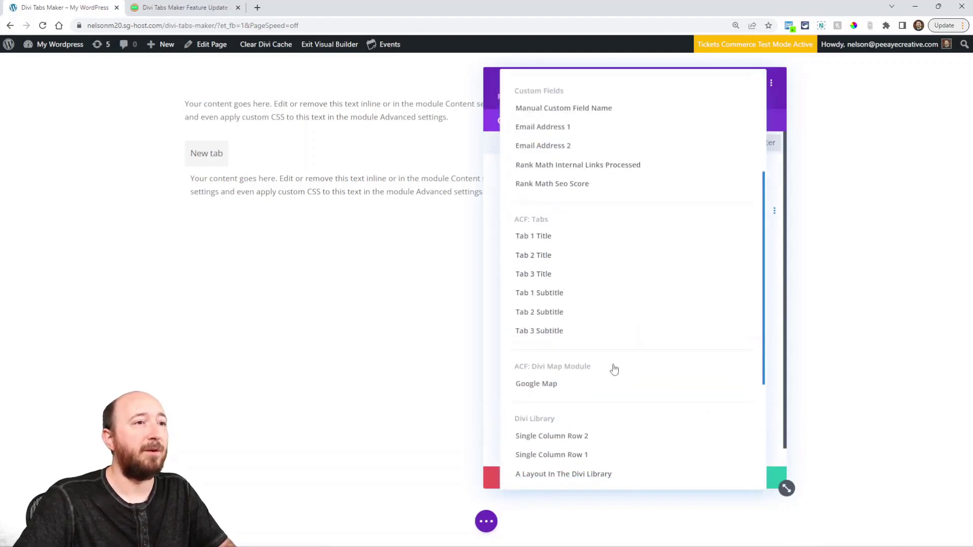
scroll(614, 369, "down", 1)
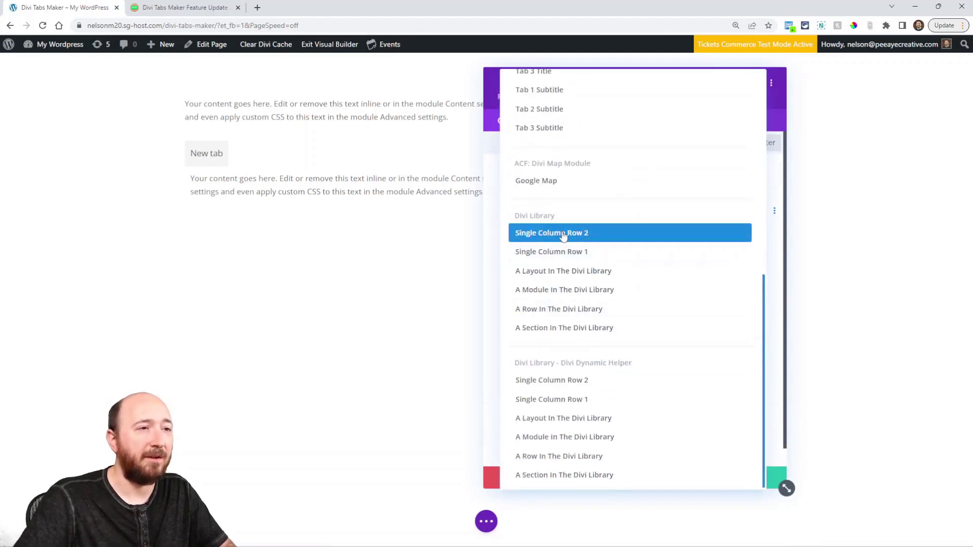
left_click(492, 222)
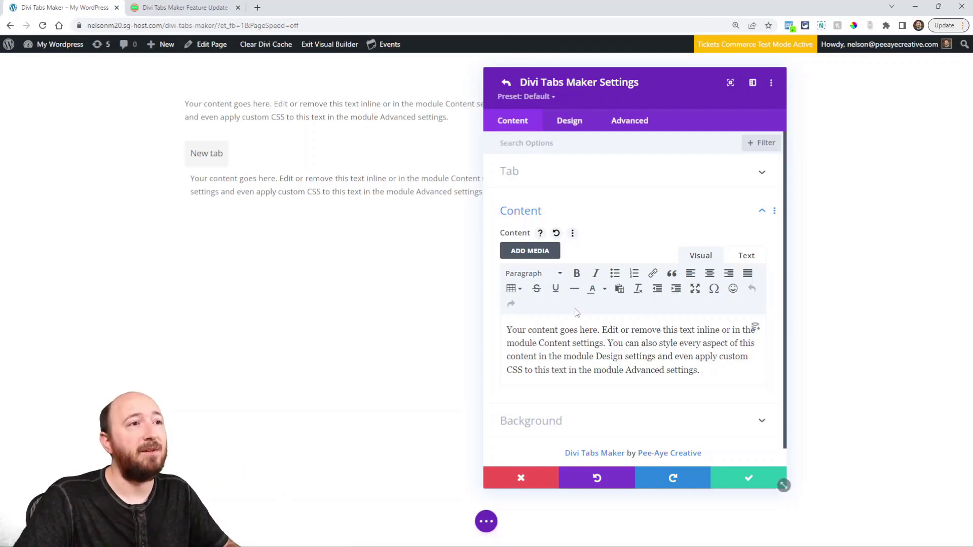
Turn on the tab's subtitle and set its title to the dynamic custom field Tab 1 Title.
left_click(524, 179)
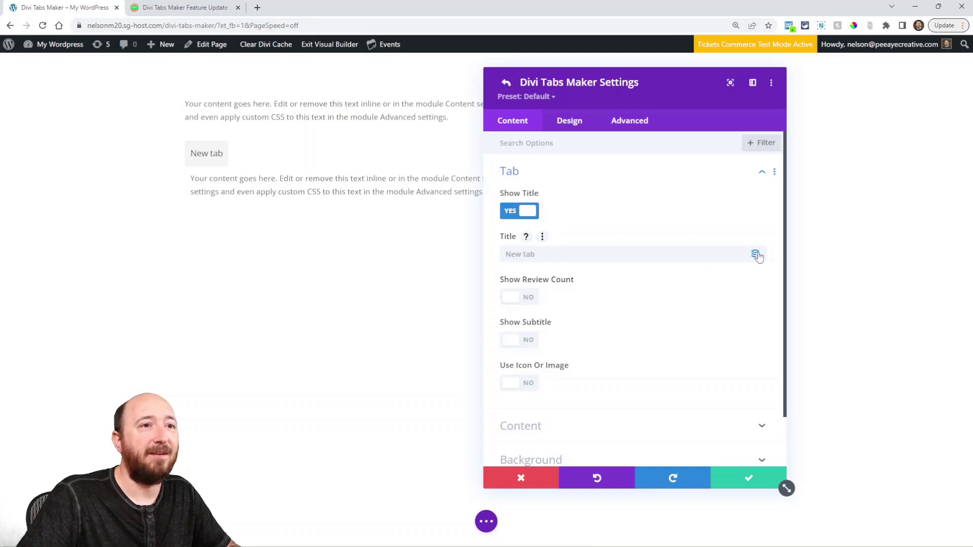
left_click(525, 340)
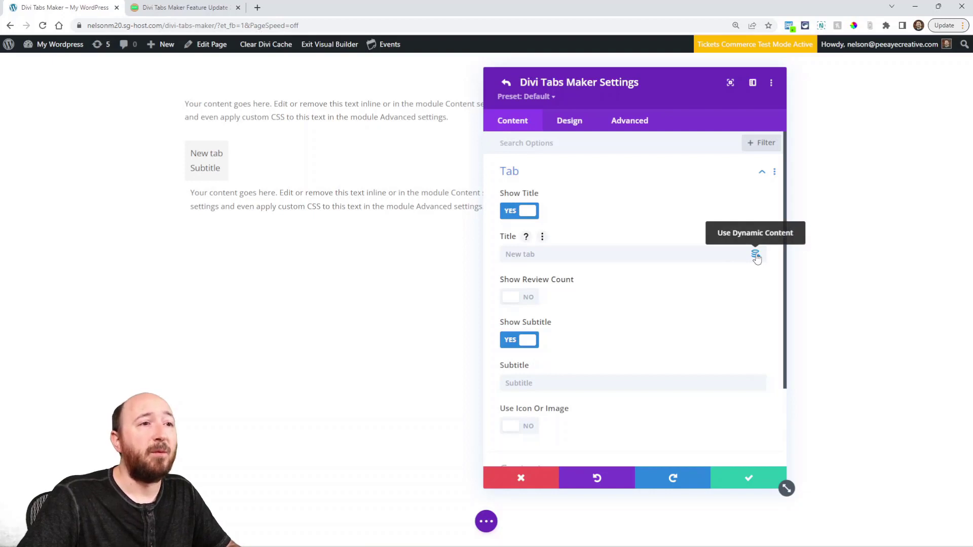
left_click(755, 256)
scroll(631, 273, "down", 4)
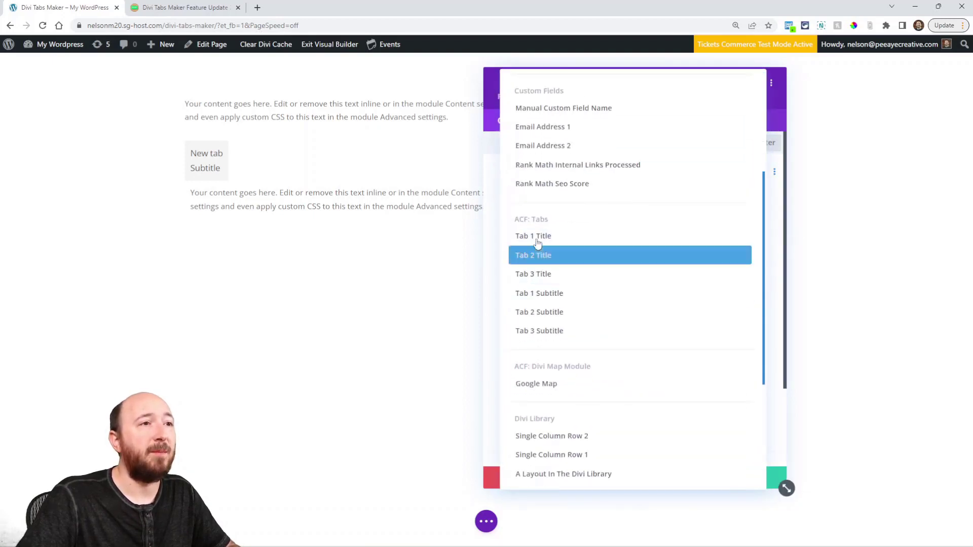
left_click(538, 243)
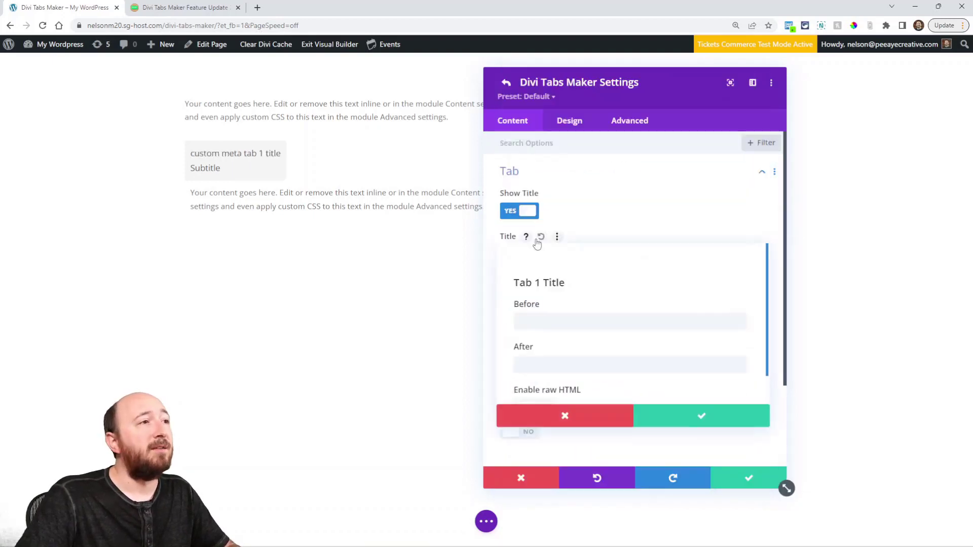
left_click(701, 417)
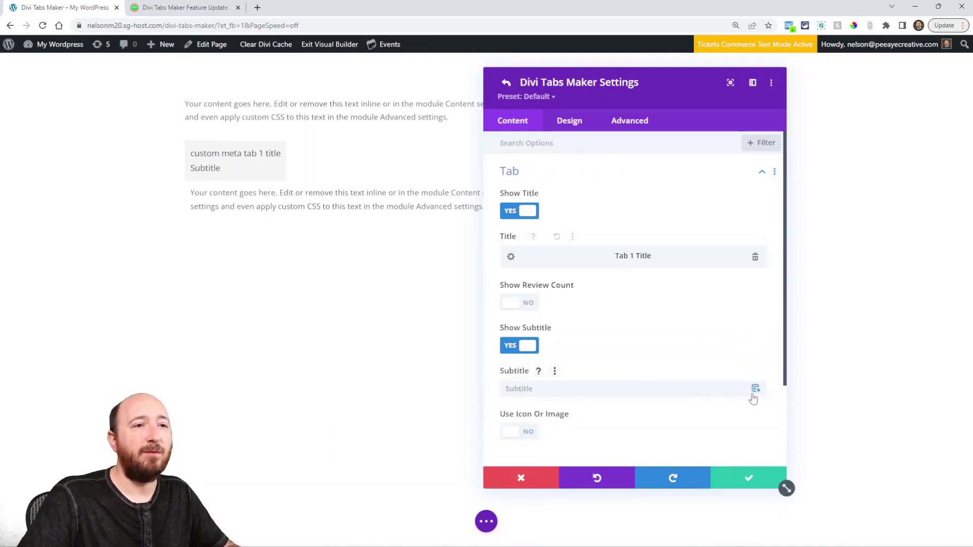
Set the first tab's subtitle to the dynamic custom field Tab 1 Subtitle and save the tab.
left_click(754, 389)
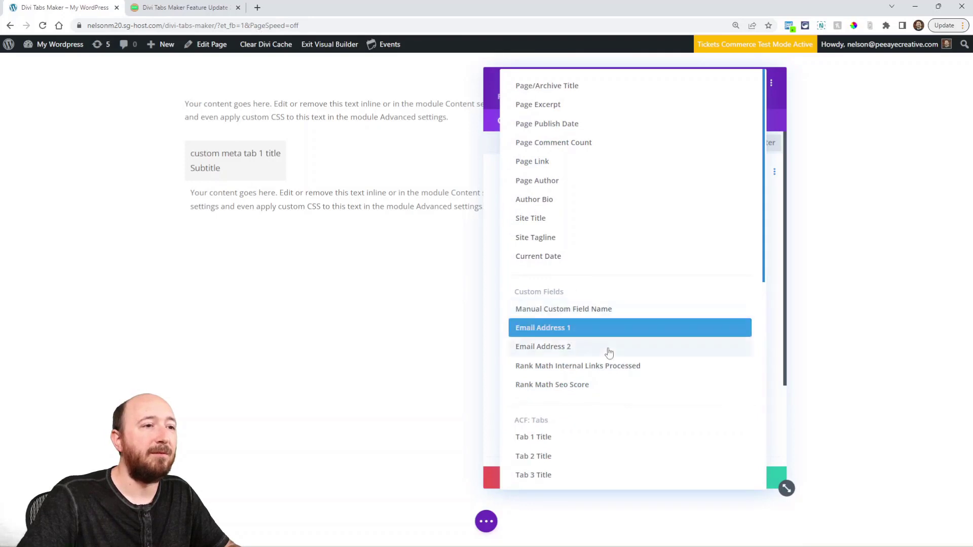
scroll(552, 365, "down", 4)
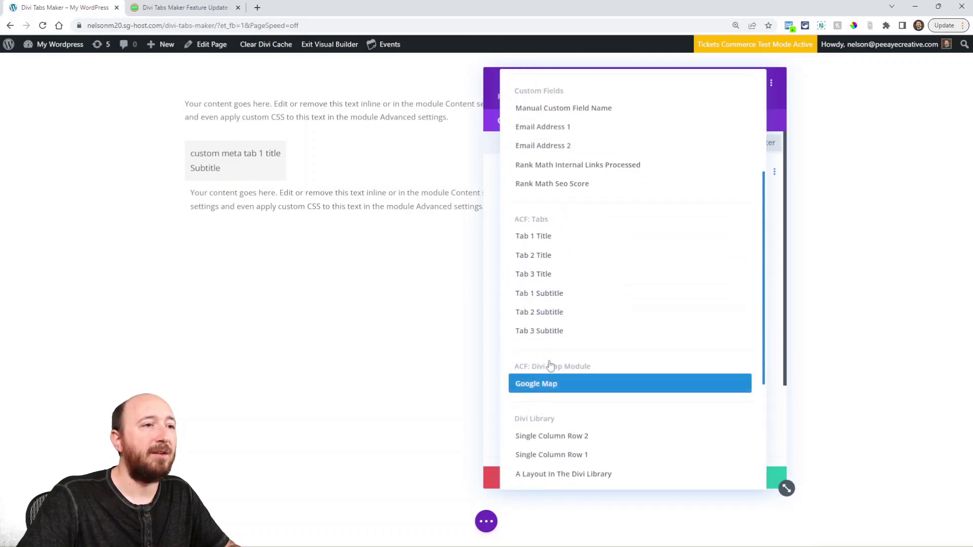
left_click(532, 299)
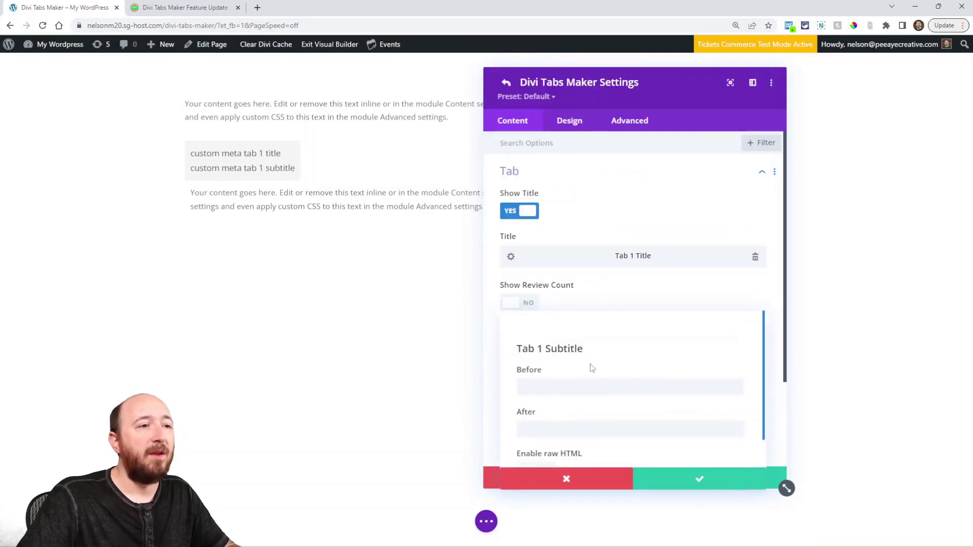
left_click(695, 479)
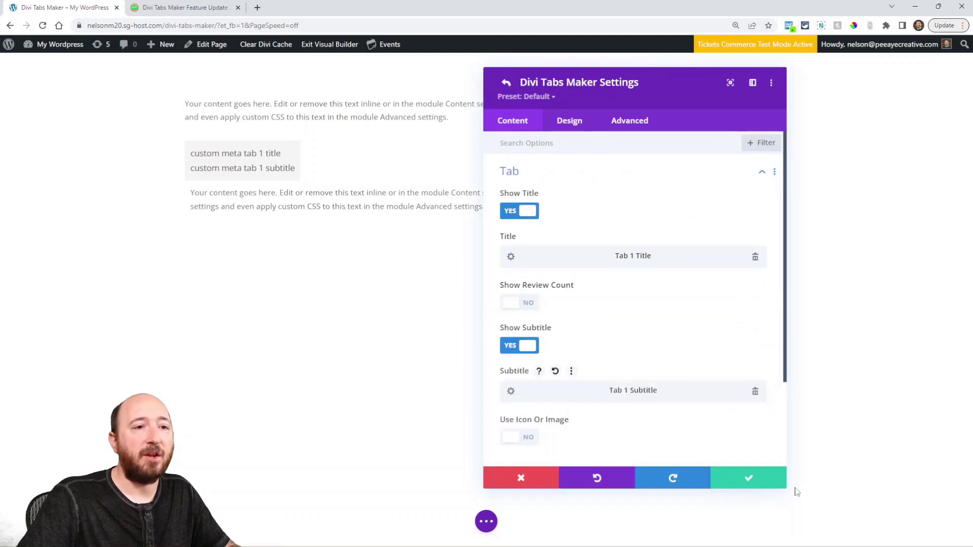
left_click(748, 478)
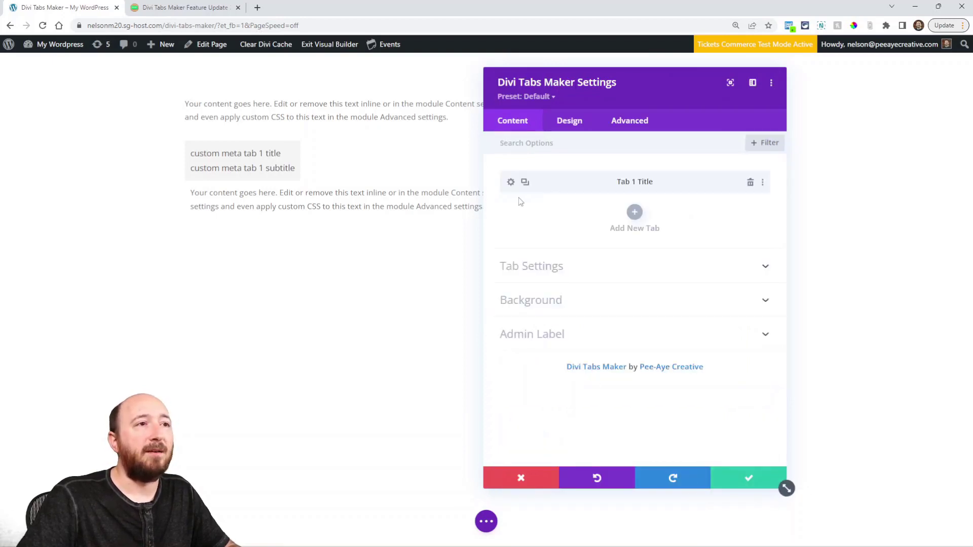
Add a second tab with dynamic title Tab 2 Title and subtitle Tab 2 Subtitle, and save the page.
left_click(635, 212)
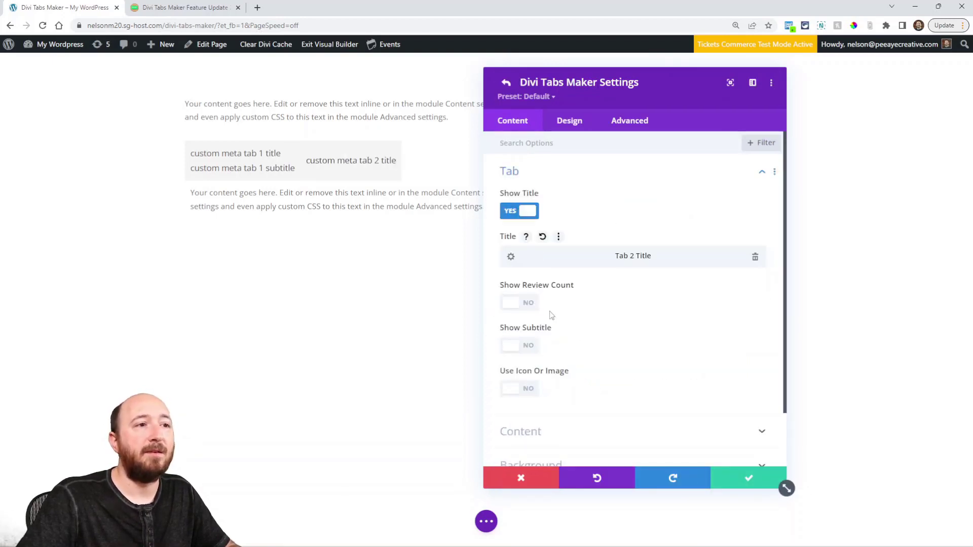
left_click(522, 347)
left_click(754, 392)
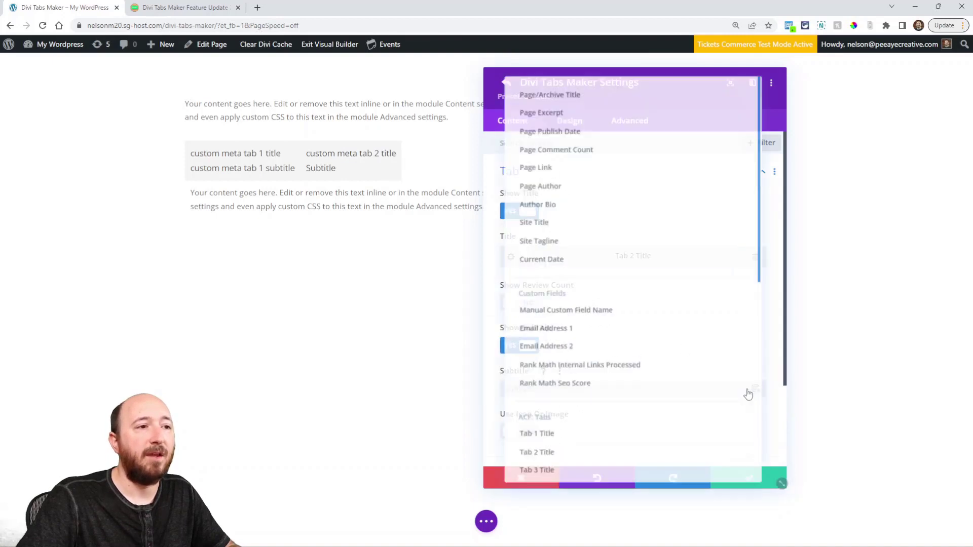
scroll(590, 356, "down", 5)
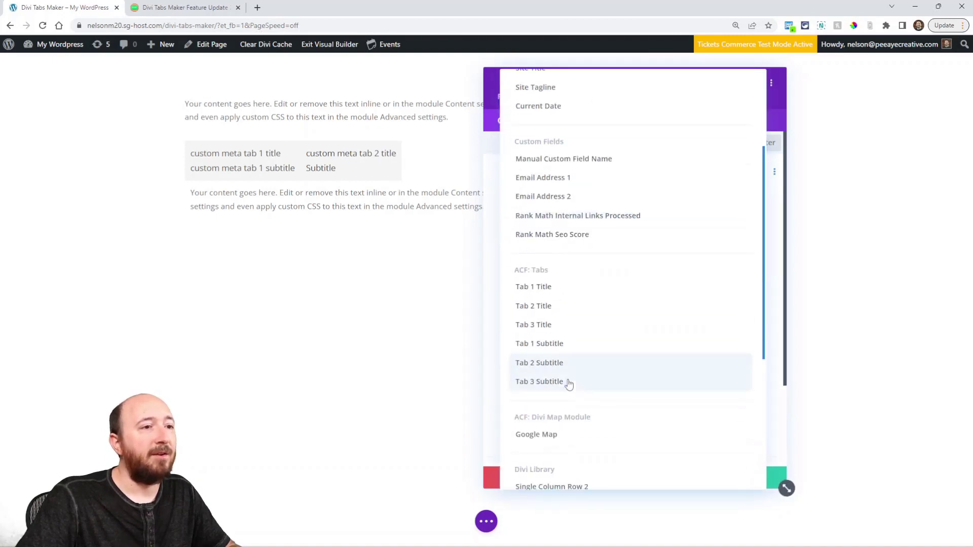
left_click(539, 366)
left_click(698, 484)
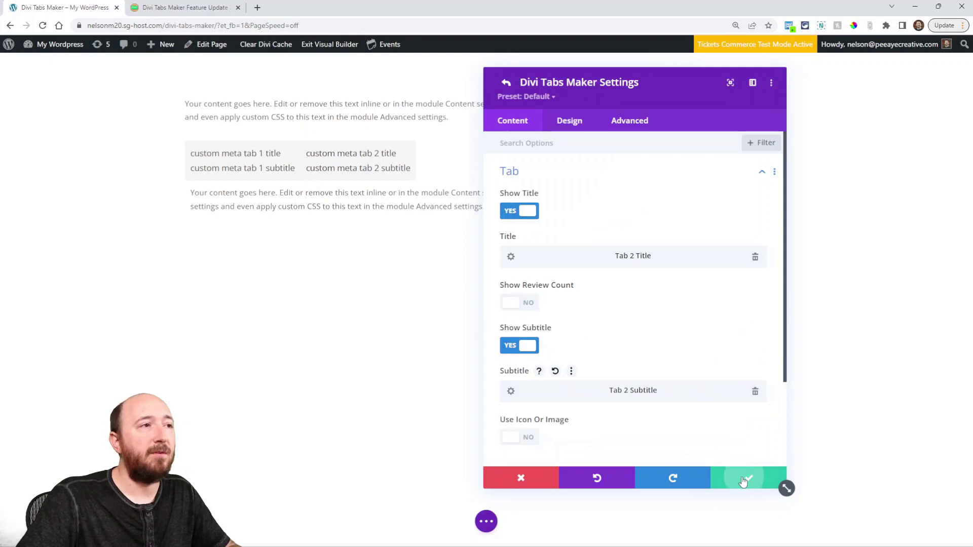
left_click(739, 484)
left_click(487, 522)
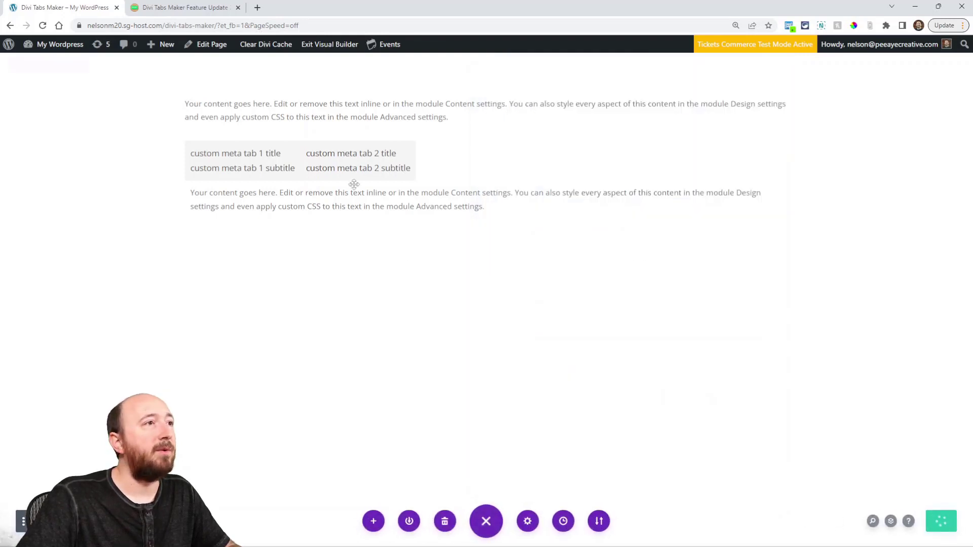
left_click(321, 50)
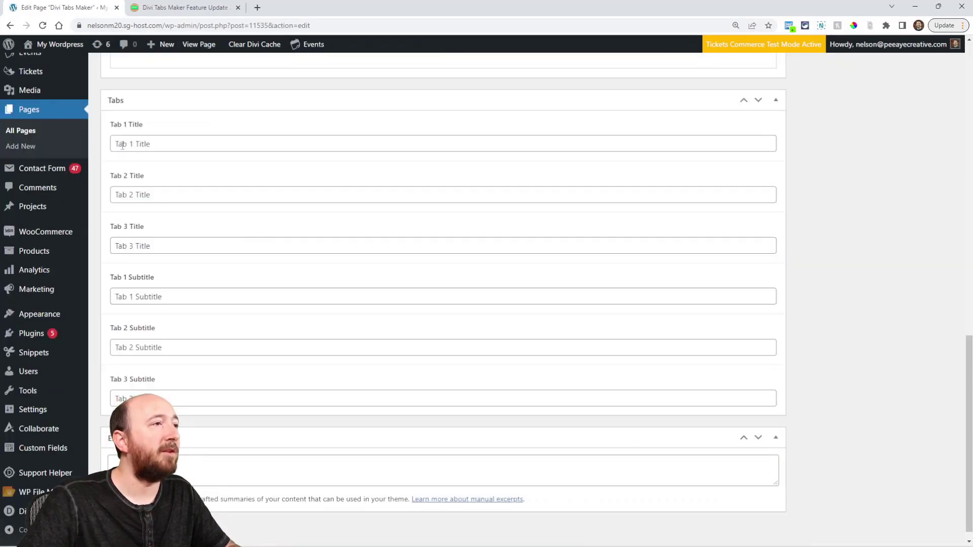
Check the Tab 1 Title and Tab 1 Subtitle custom fields in the page editor against the live page.
triple_click(153, 144)
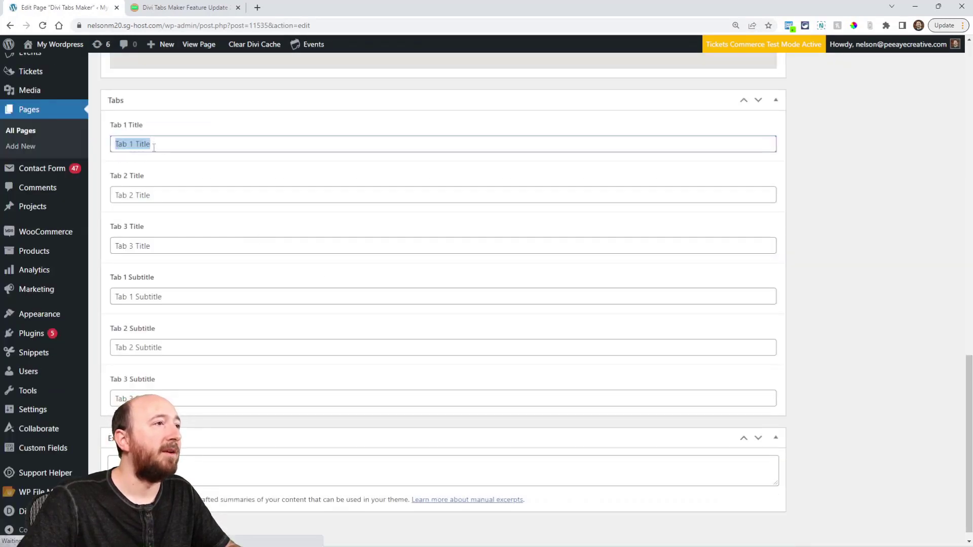
double_click(133, 297)
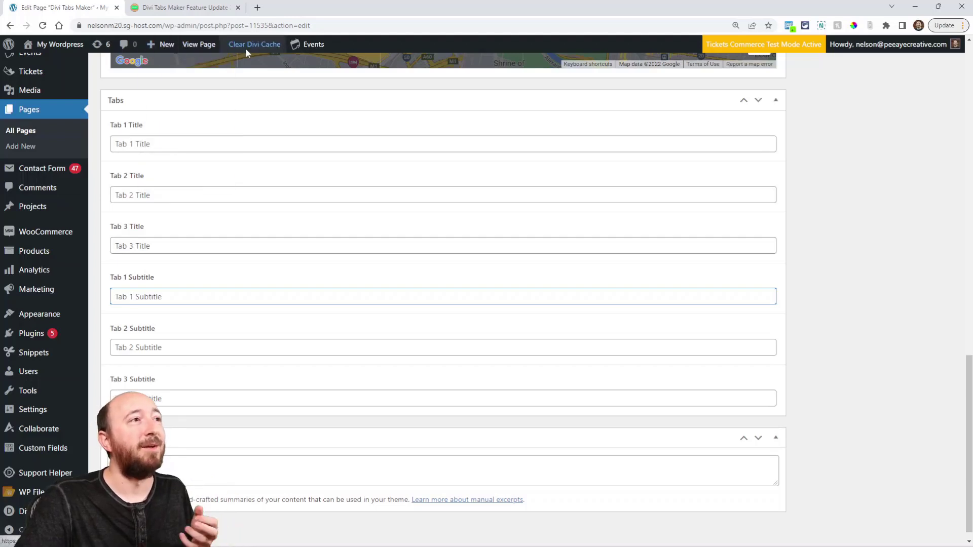
left_click(197, 48)
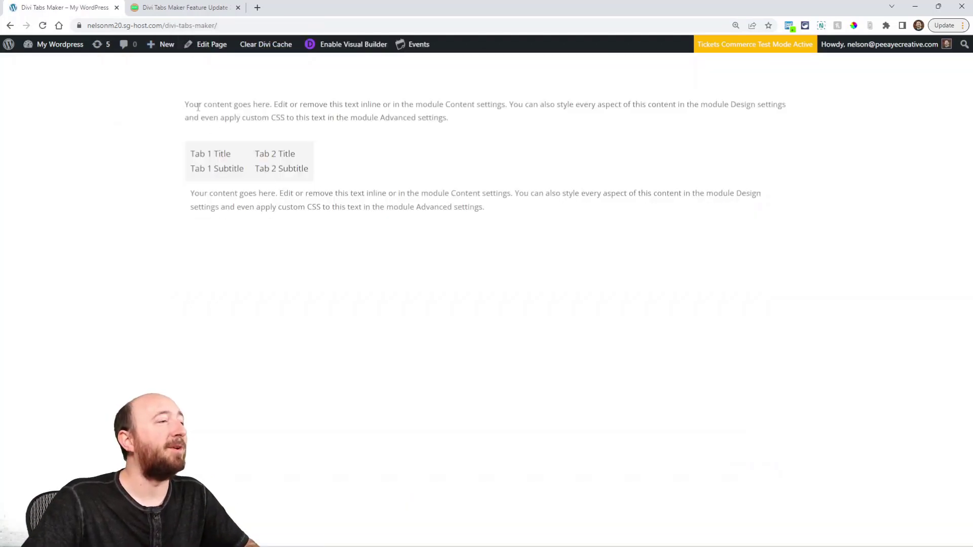
Read the update post's Individual Active Tab Design Settings section and return to the test page.
left_click(182, 8)
scroll(446, 310, "down", 1)
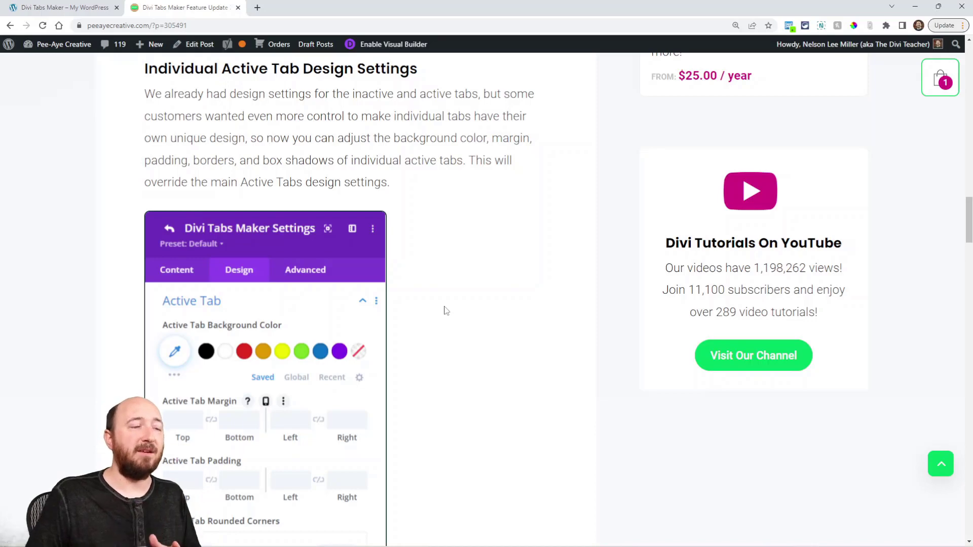
left_click(40, 3)
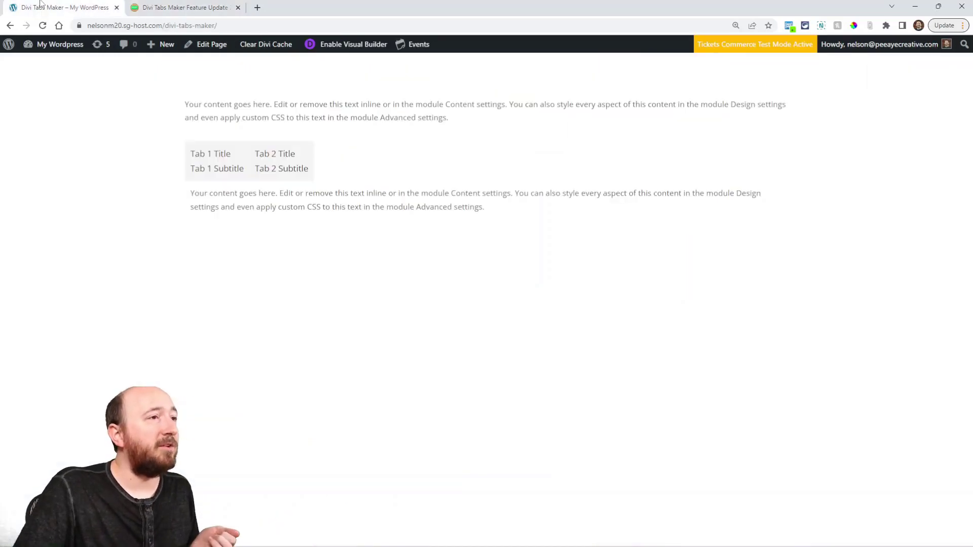
Reopen the test page in the Visual Builder and open the tabs module's Tabs design settings.
left_click(339, 45)
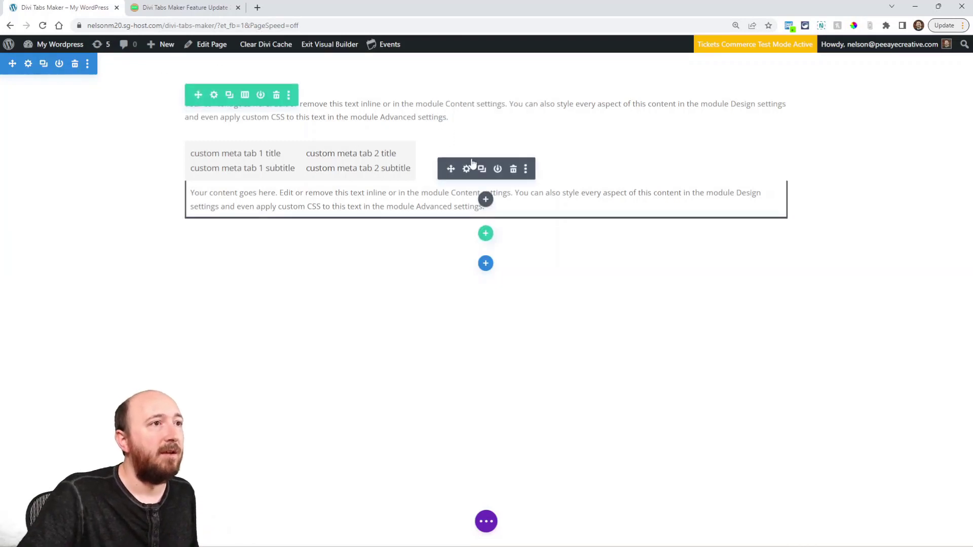
left_click(466, 169)
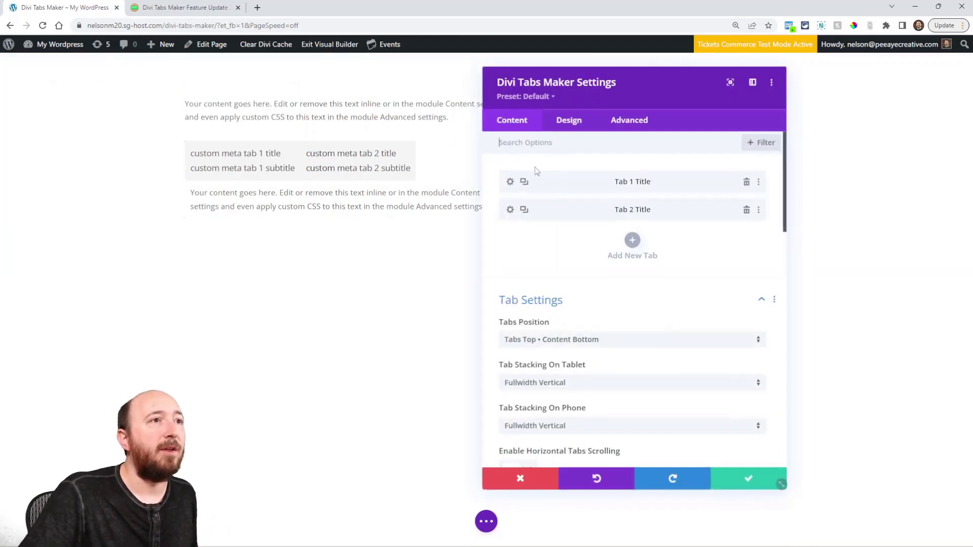
left_click(571, 124)
left_click(511, 274)
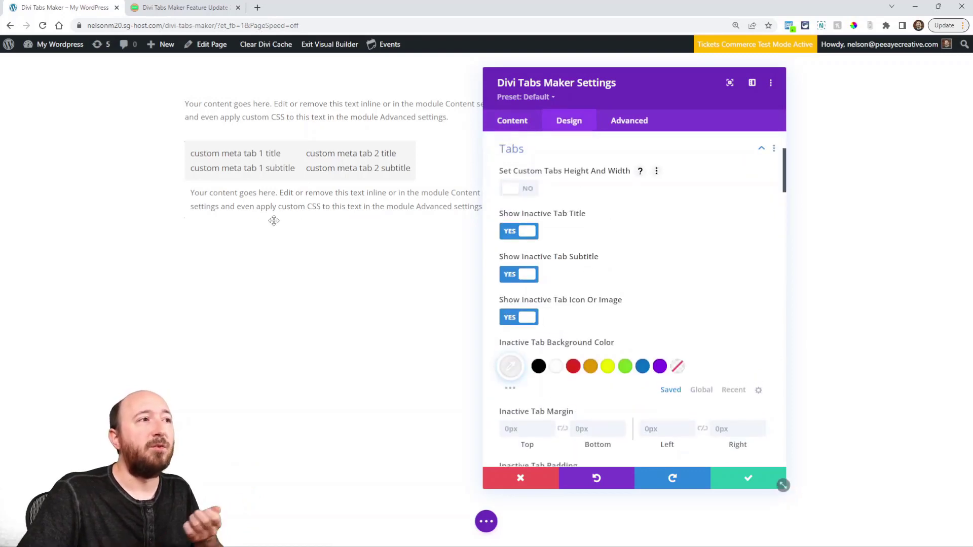
Set the module's inactive tab background to orange and its active tab background to blue, and save the module settings.
left_click(591, 370)
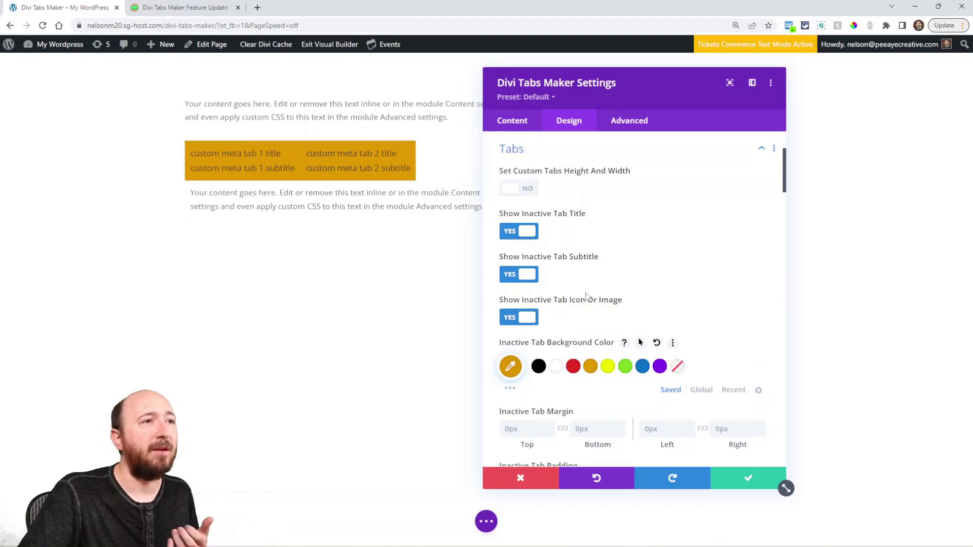
scroll(543, 213, "up", 1)
left_click(542, 204)
left_click(537, 236)
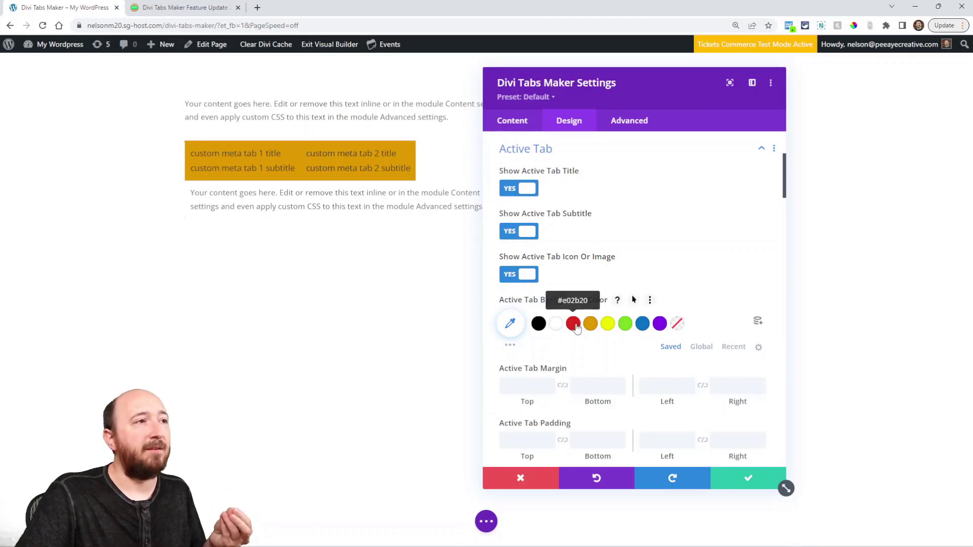
left_click(642, 328)
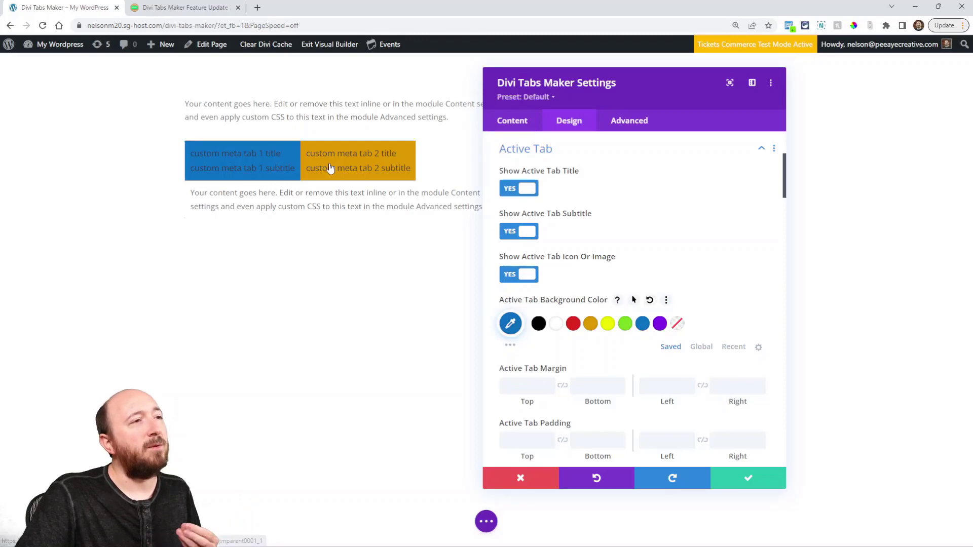
left_click(746, 477)
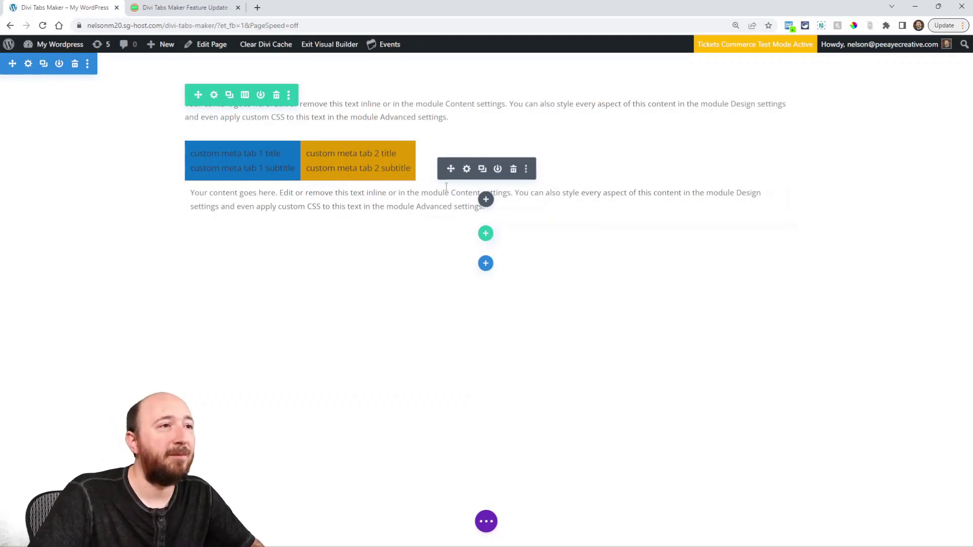
Reopen the tabs module's settings and switch between the two tabs in the preview to compare active and inactive colors.
left_click(465, 168)
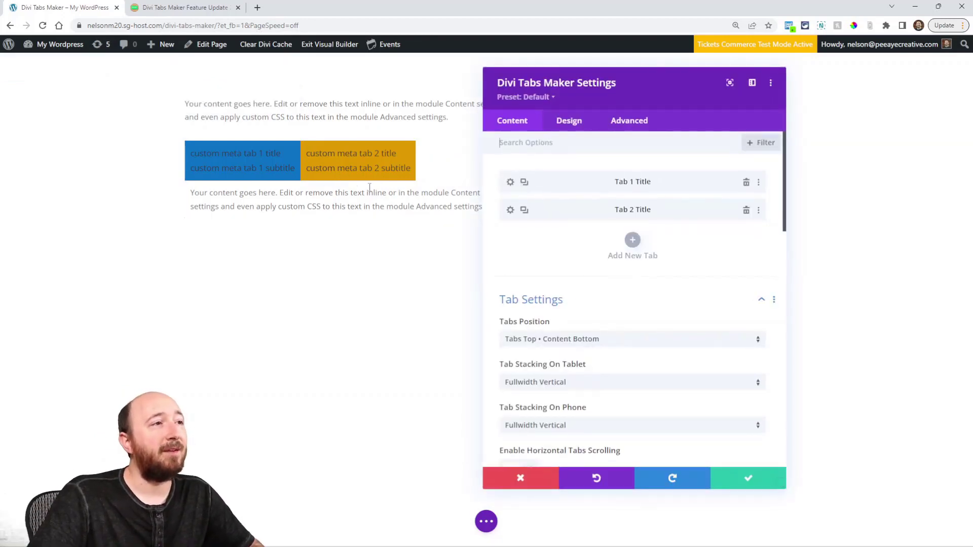
left_click(342, 168)
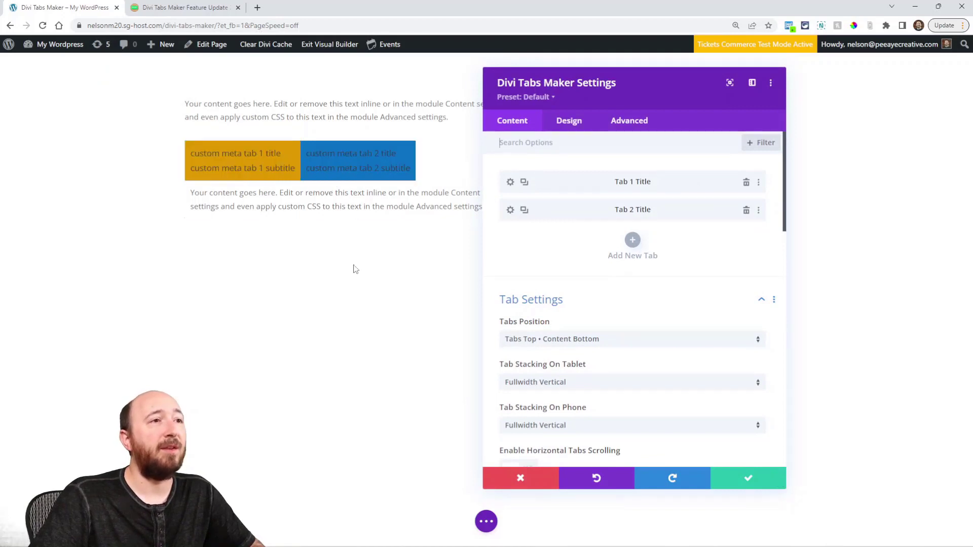
left_click(247, 178)
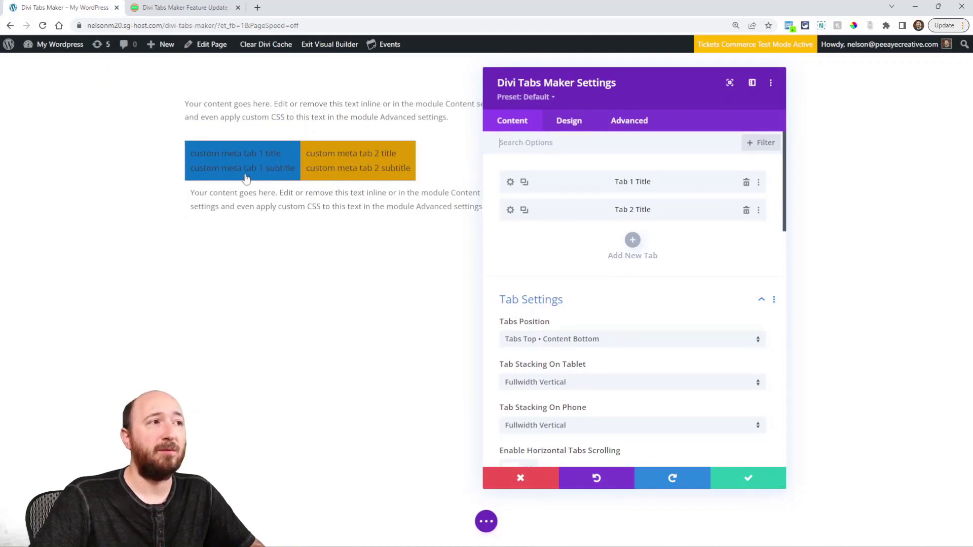
left_click(369, 173)
left_click(243, 179)
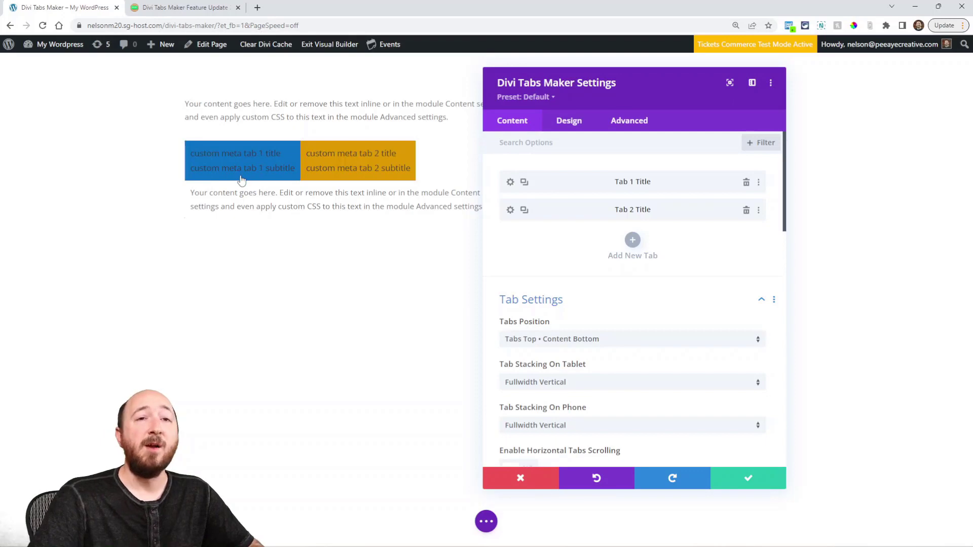
left_click(358, 165)
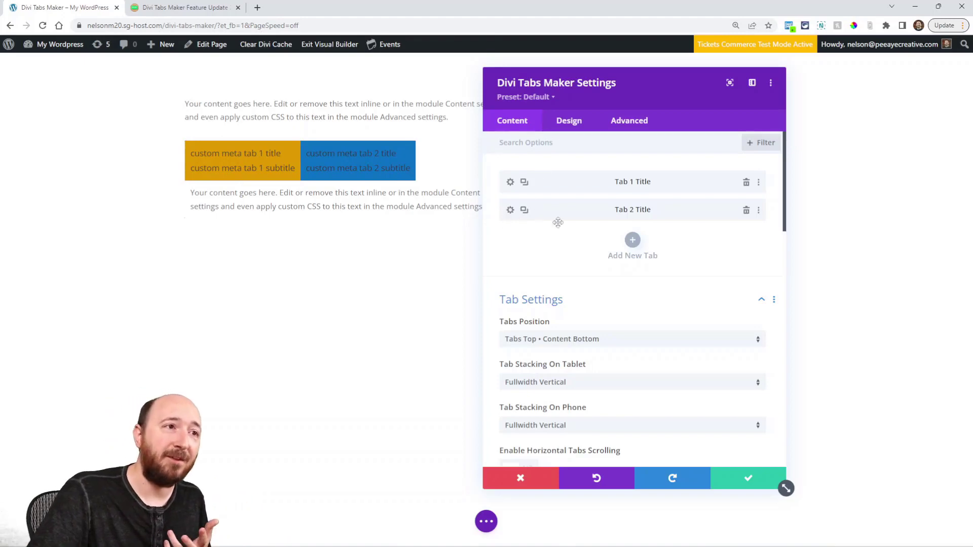
Give the Tab 2 Title tab its own green active tab background color.
left_click(511, 210)
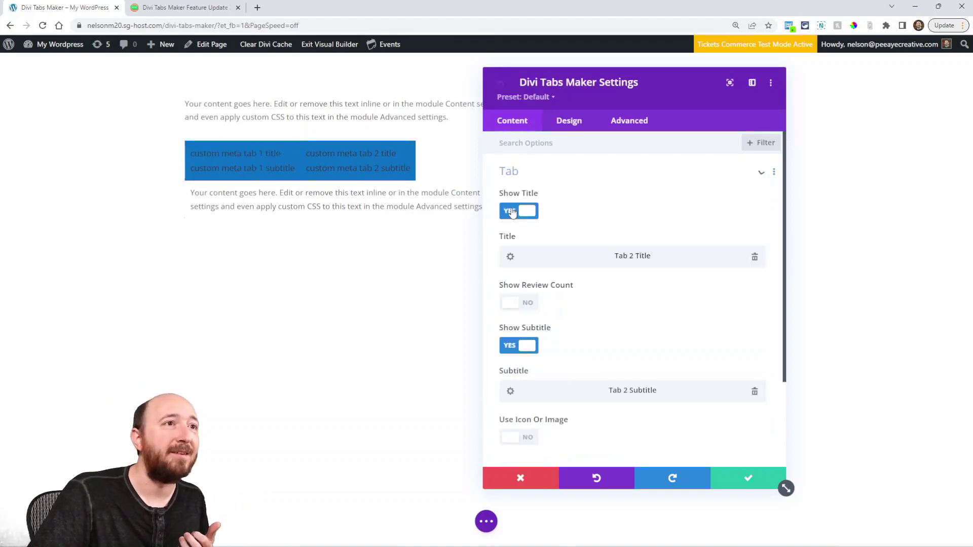
left_click(569, 124)
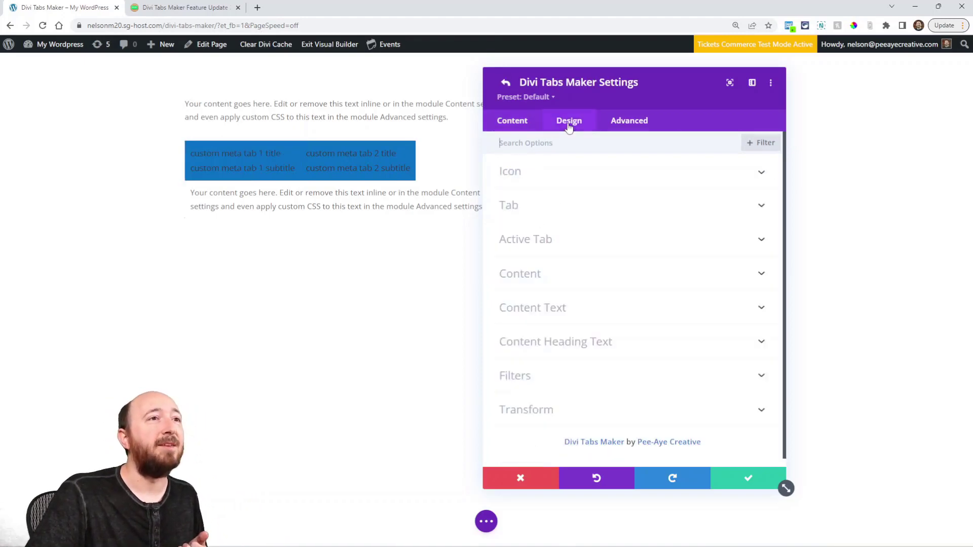
left_click(510, 244)
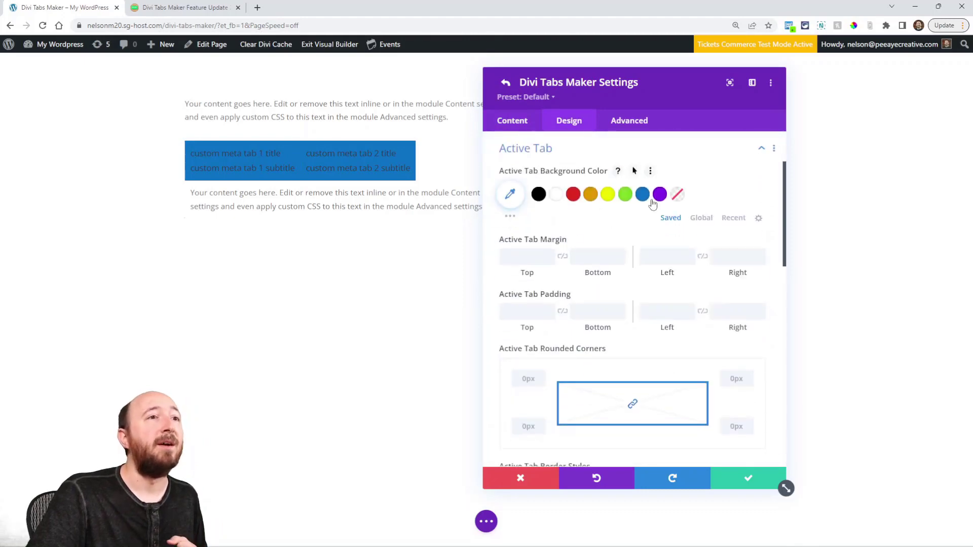
left_click(626, 196)
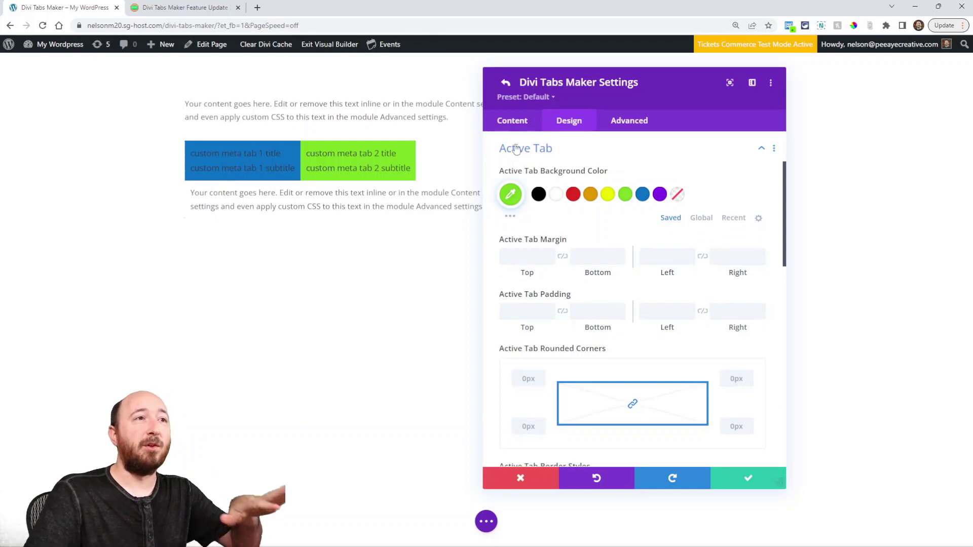
Return to the parent module's Active Tab design settings to compare them with the individual tab's color.
left_click(506, 82)
left_click(569, 122)
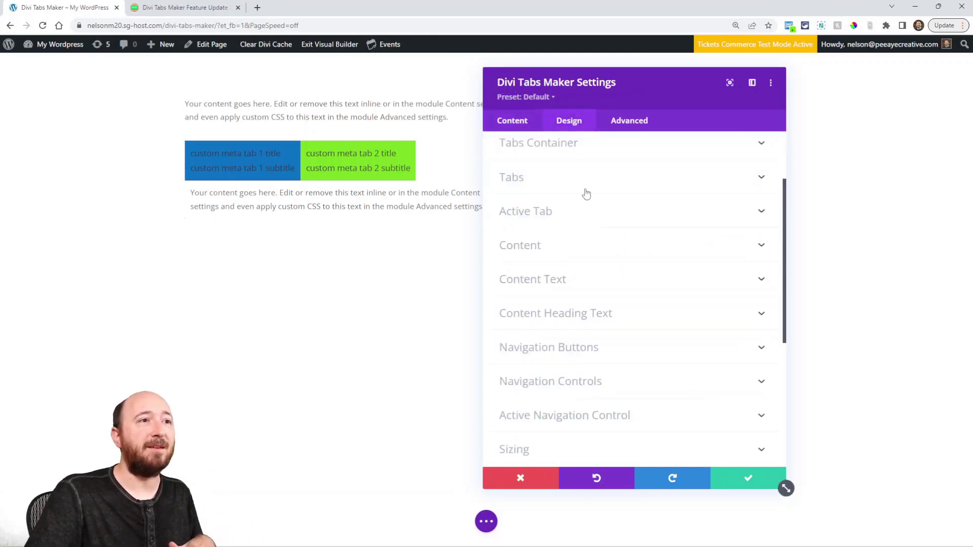
left_click(546, 213)
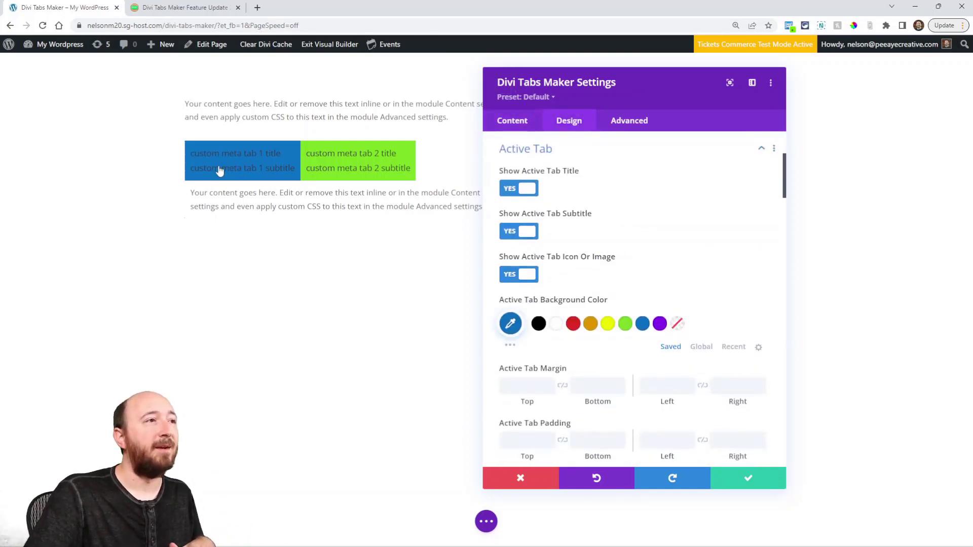
Duplicate the Tab 1 Title tab, save the module, and exit the Visual Builder with the page saved.
left_click(513, 121)
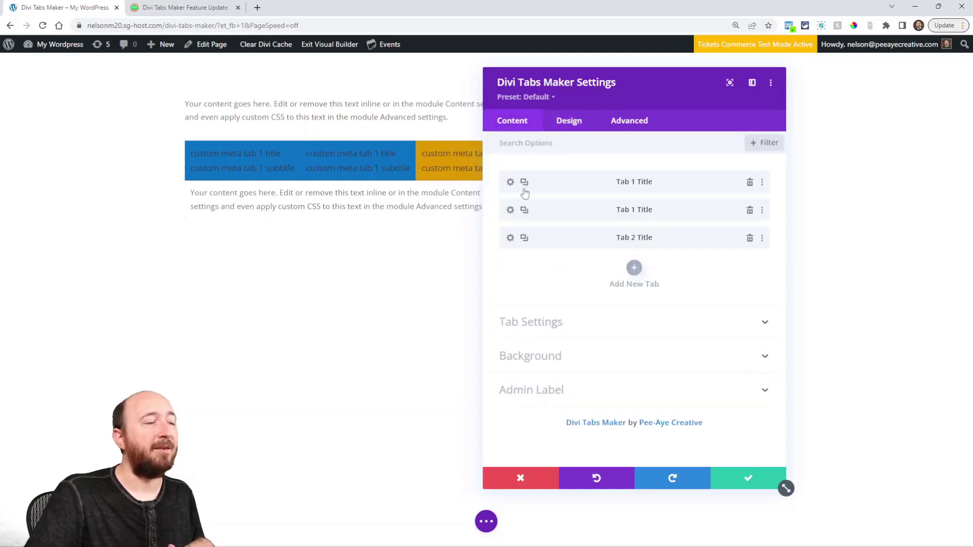
left_click(740, 484)
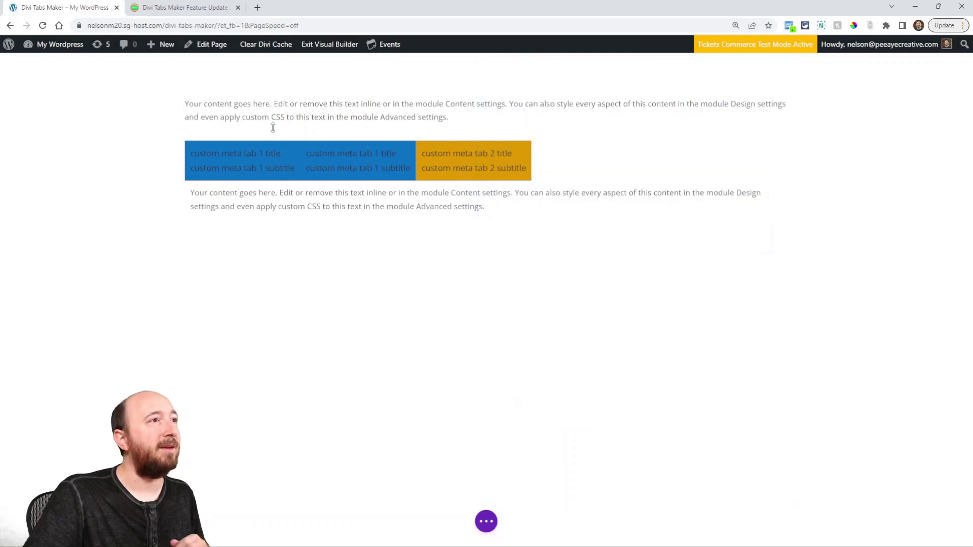
left_click(330, 44)
left_click(541, 359)
Switch between all three tabs on the live page to check each one's active background color.
left_click(212, 168)
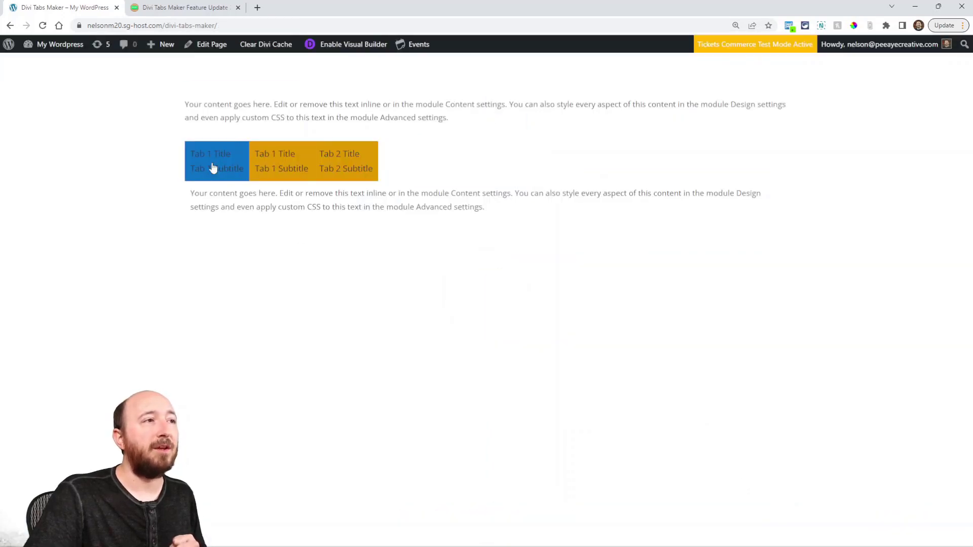
left_click(271, 168)
left_click(222, 170)
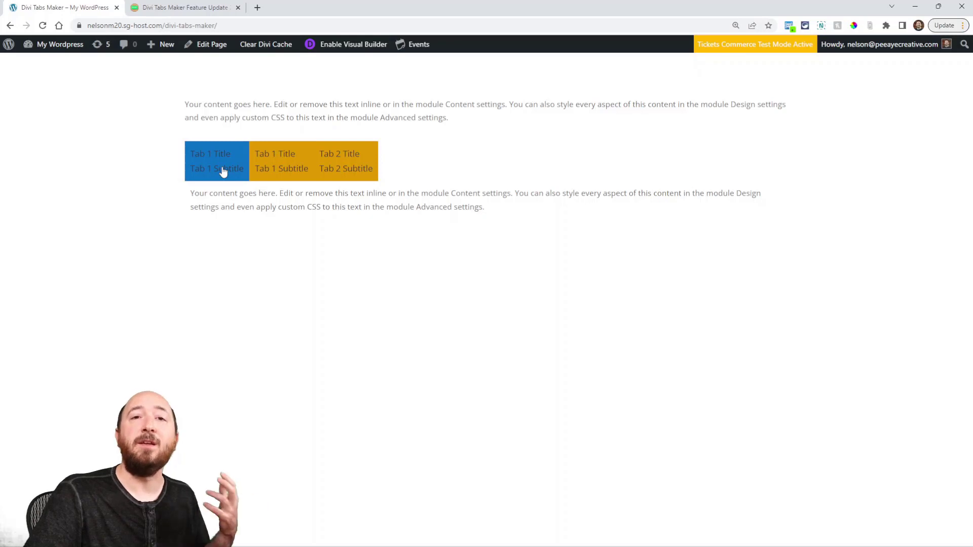
left_click(276, 169)
left_click(348, 169)
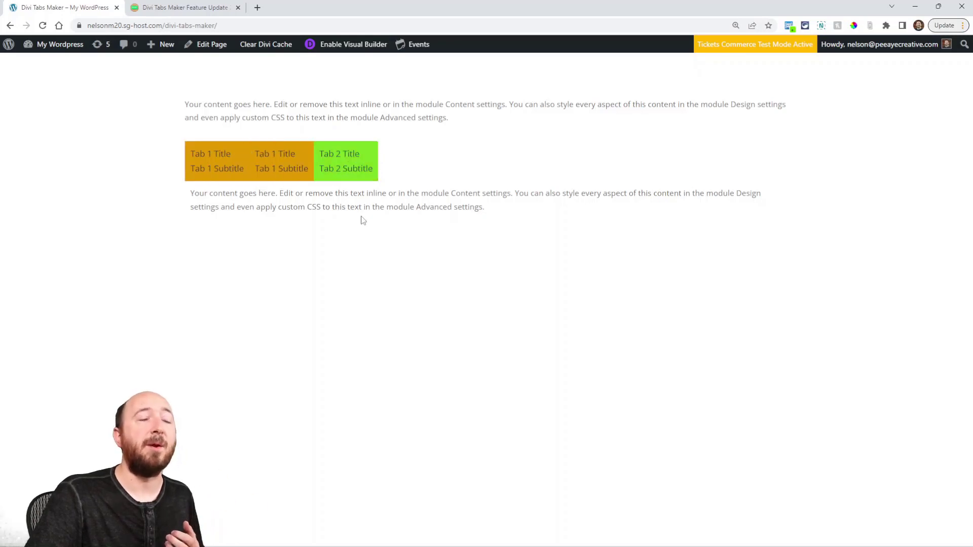
left_click(290, 173)
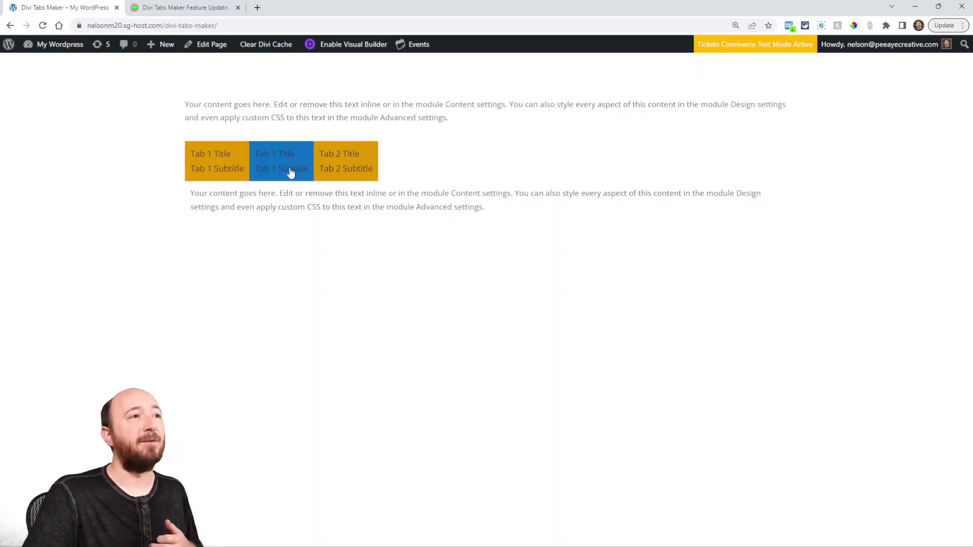
left_click(232, 169)
Review the individual tab's Active Tab margin, padding, rounded corners, border and box shadow options in the Visual Builder, and close the settings.
left_click(330, 48)
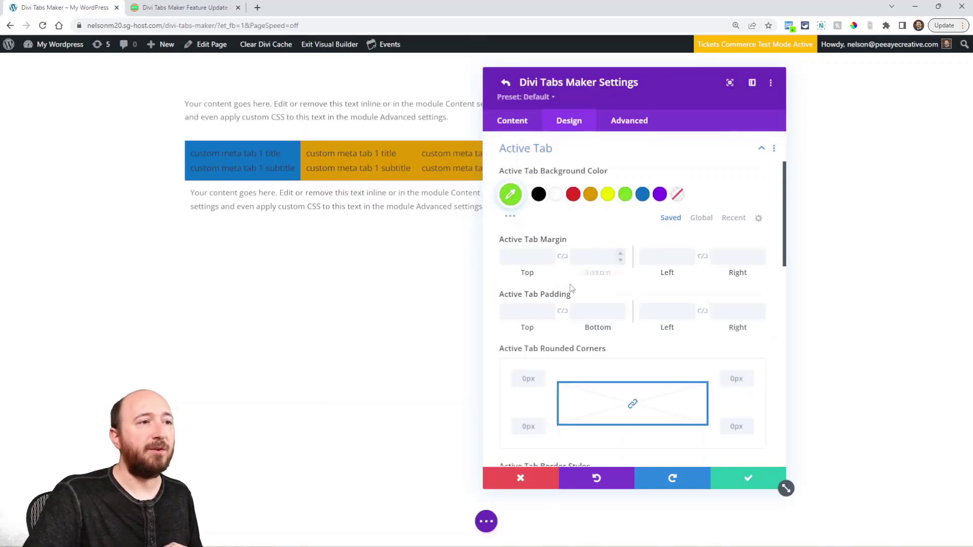
scroll(505, 266, "down", 3)
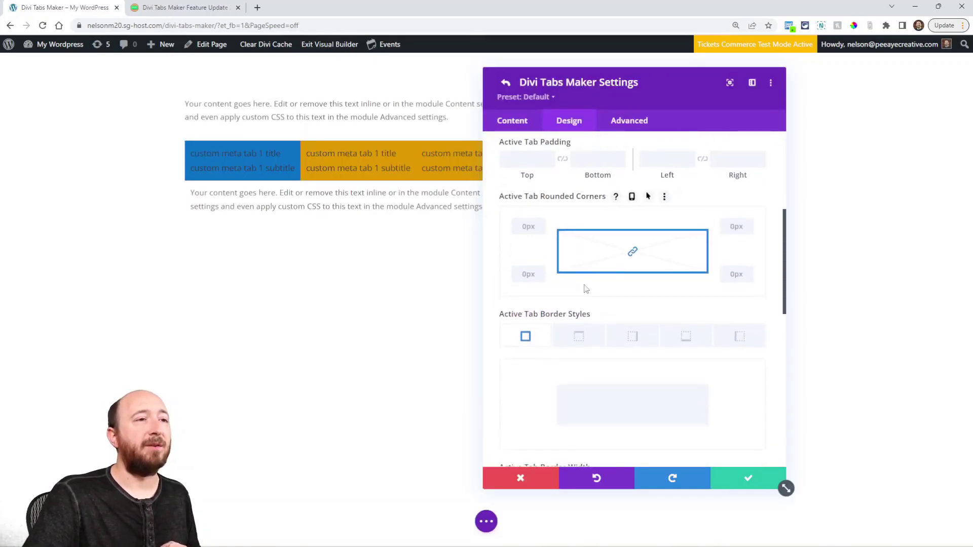
scroll(586, 289, "down", 8)
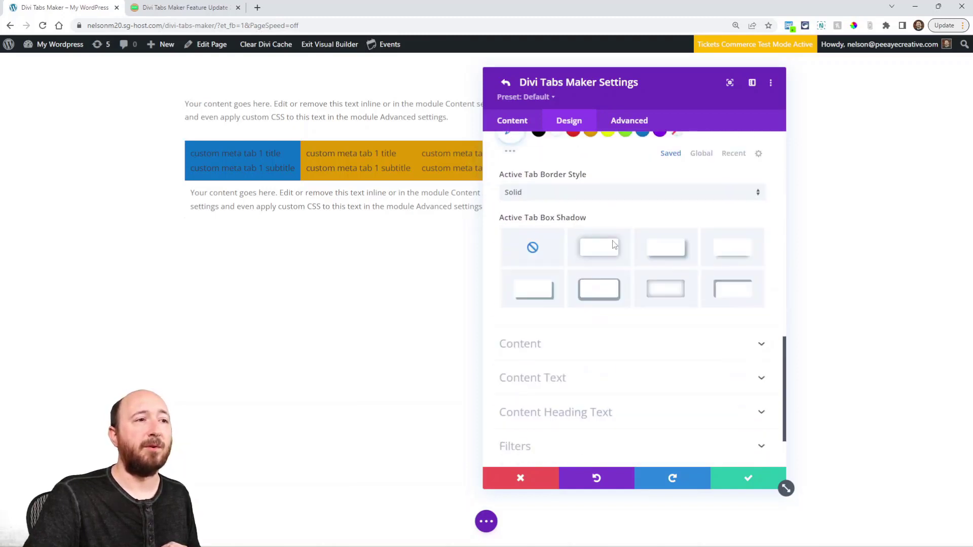
scroll(608, 167, "up", 1)
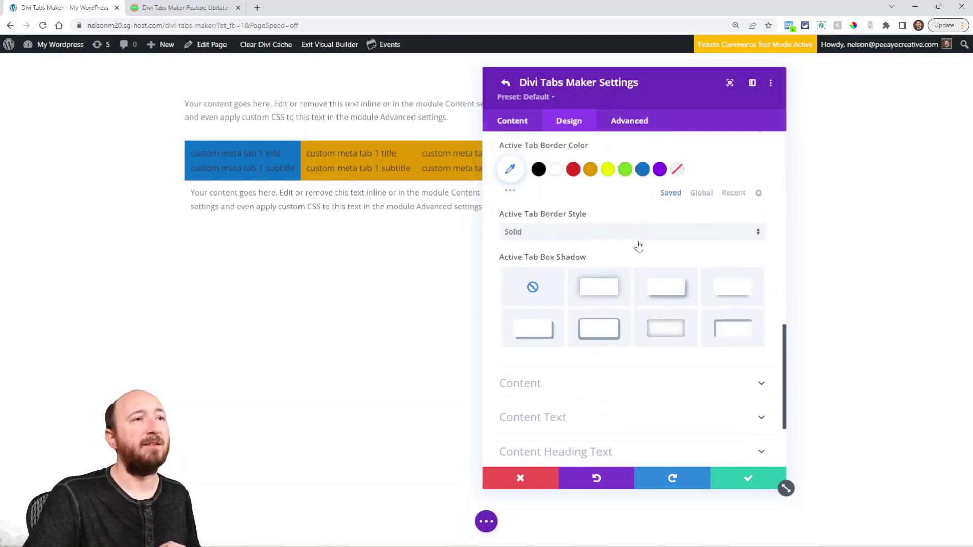
left_click(747, 478)
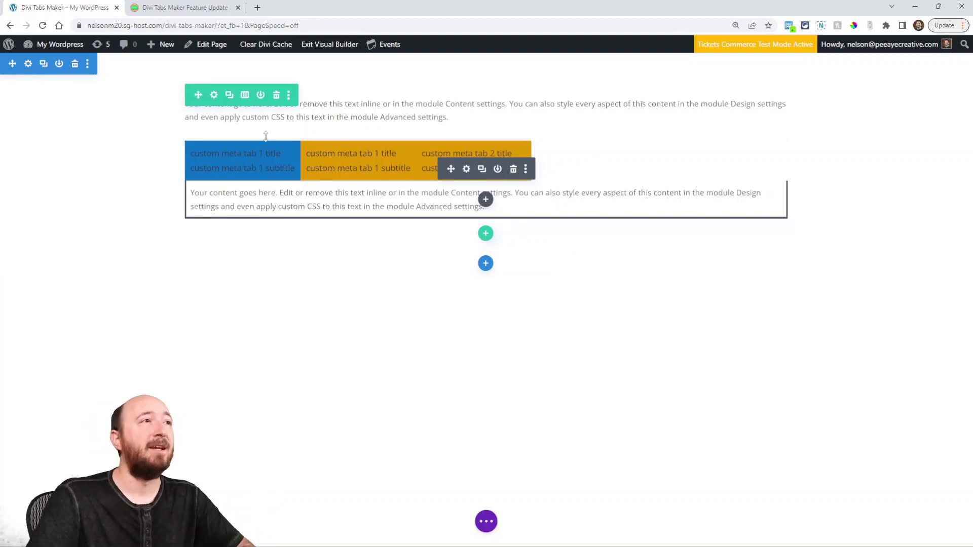
Read the update post from Individual Active Tab Design Settings through Improvements & Fixes to the product page section.
left_click(158, 8)
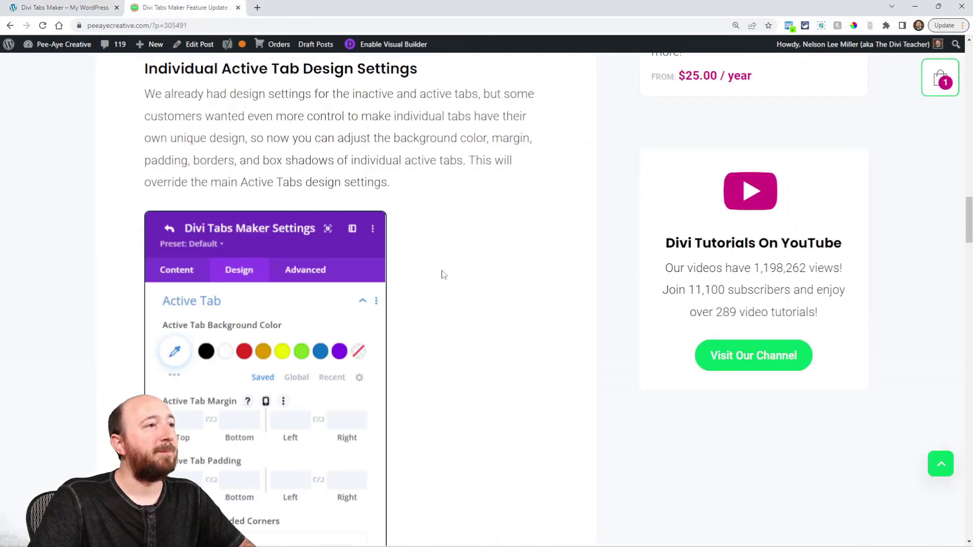
scroll(442, 274, "down", 10)
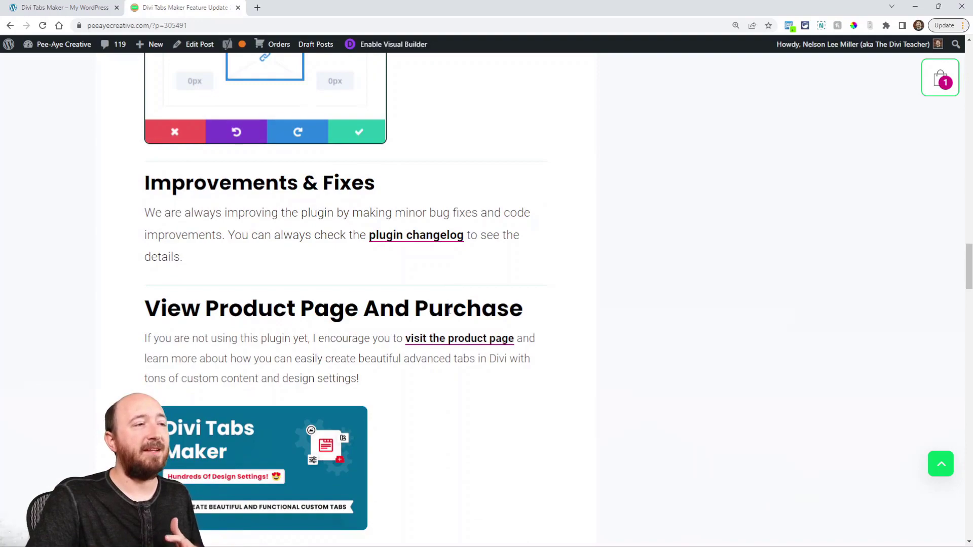
scroll(456, 329, "up", 10)
scroll(477, 358, "down", 5)
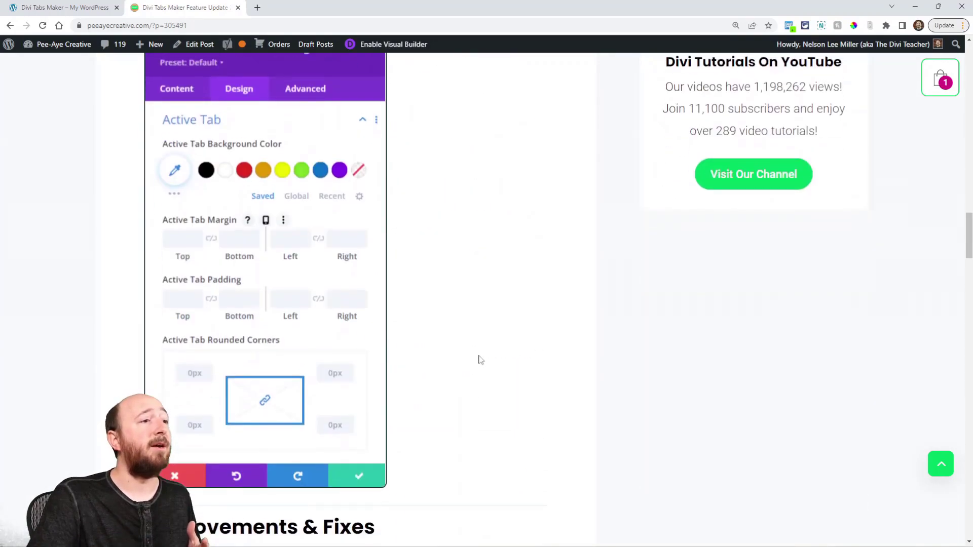
scroll(480, 359, "down", 9)
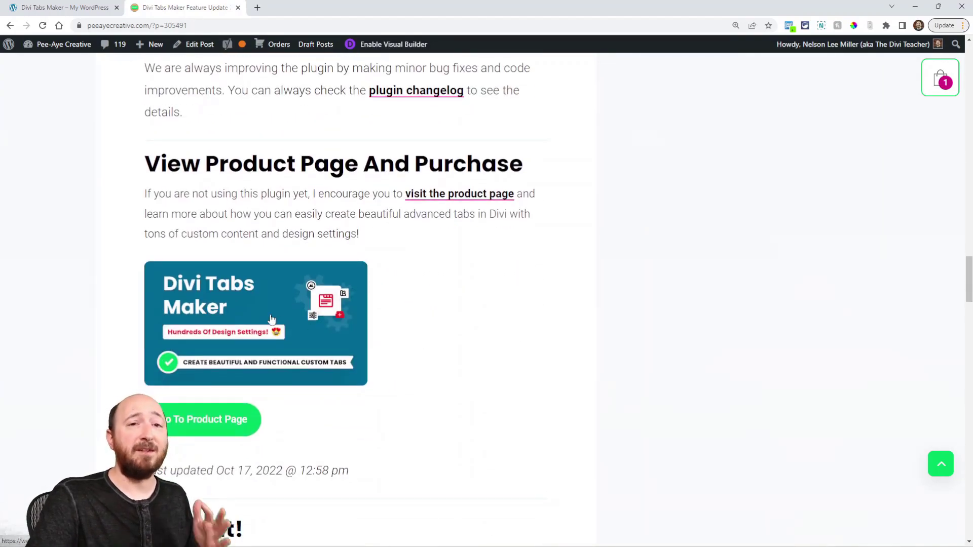
Open the Divi Tabs Maker product page and examine the feature comparison table against Divi's own tabs.
left_click(271, 319)
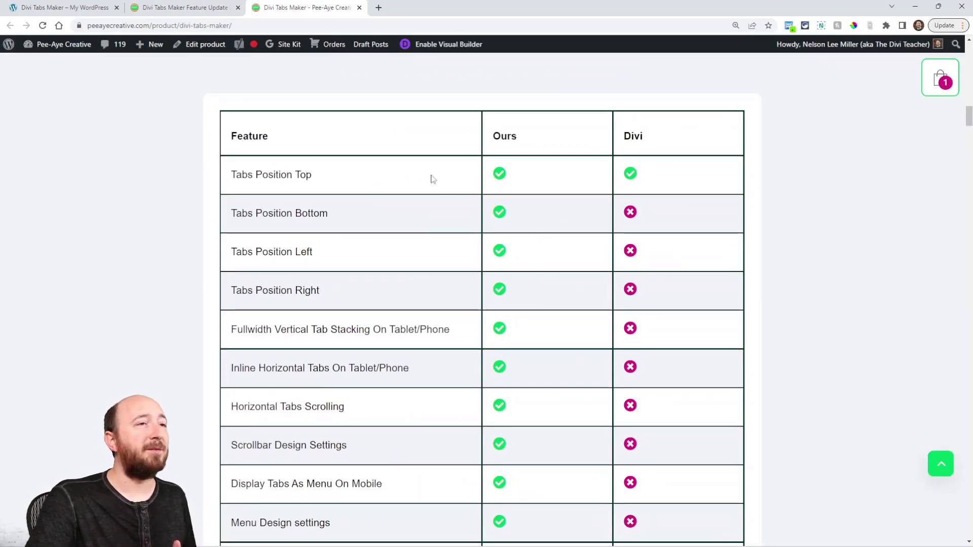
scroll(436, 232, "down", 20)
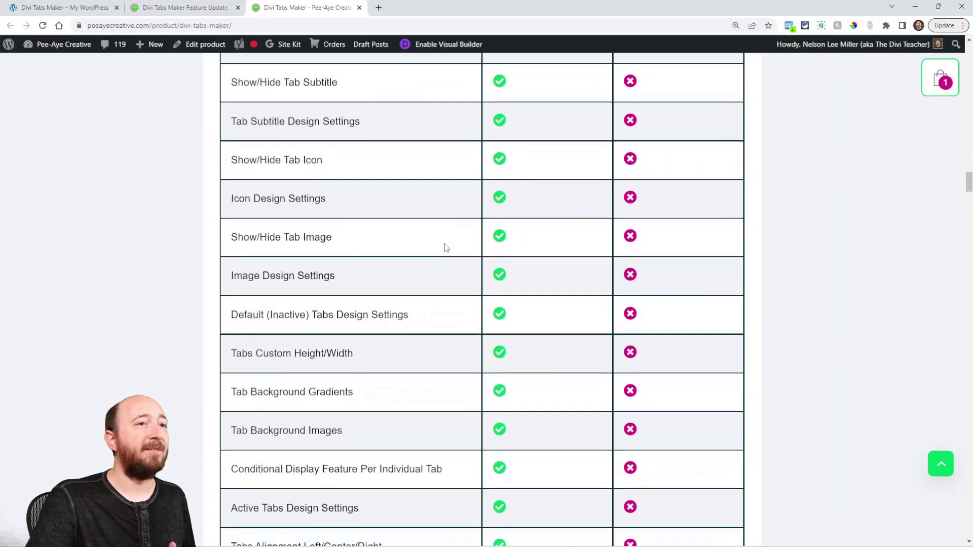
scroll(445, 247, "down", 15)
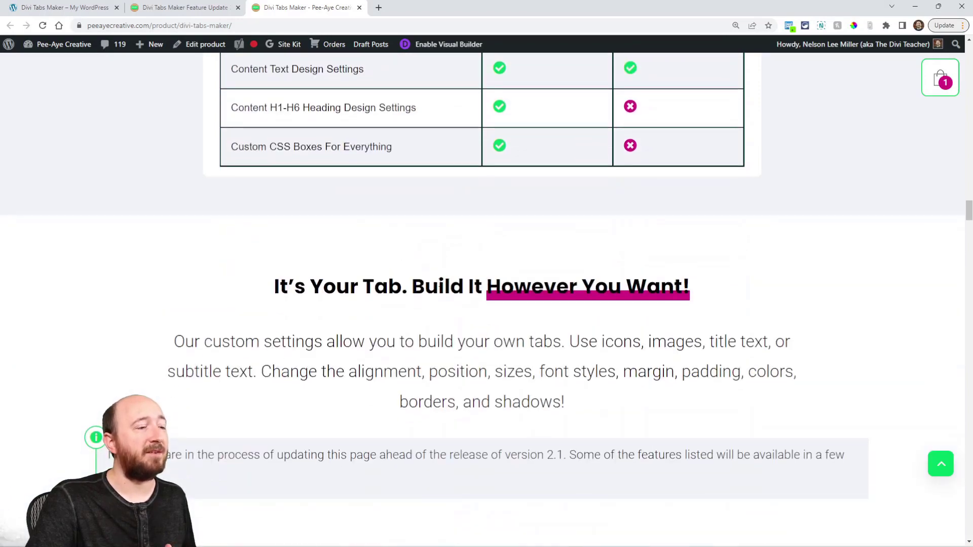
scroll(402, 265, "up", 15)
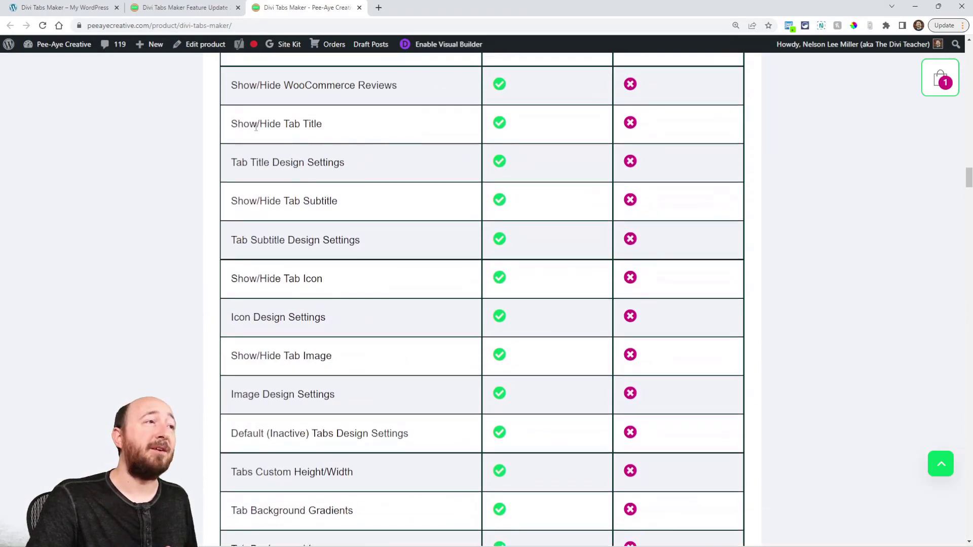